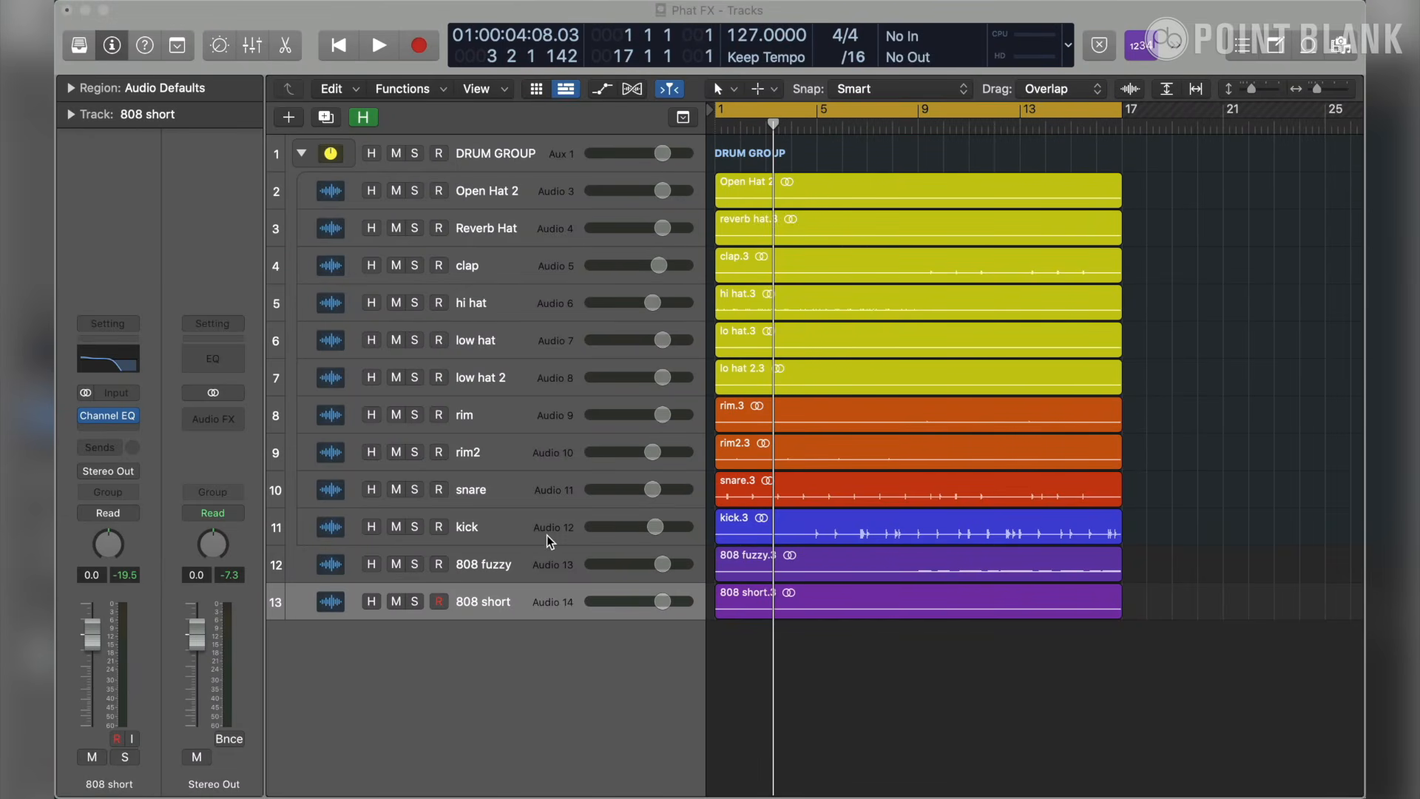
- Select the DRUM GROUP track and increase its track height
left_click(544, 538)
key("Up")
key("Up")
key("Up")
key("Up")
key("Up")
key("Up")
key("Up")
key("Up")
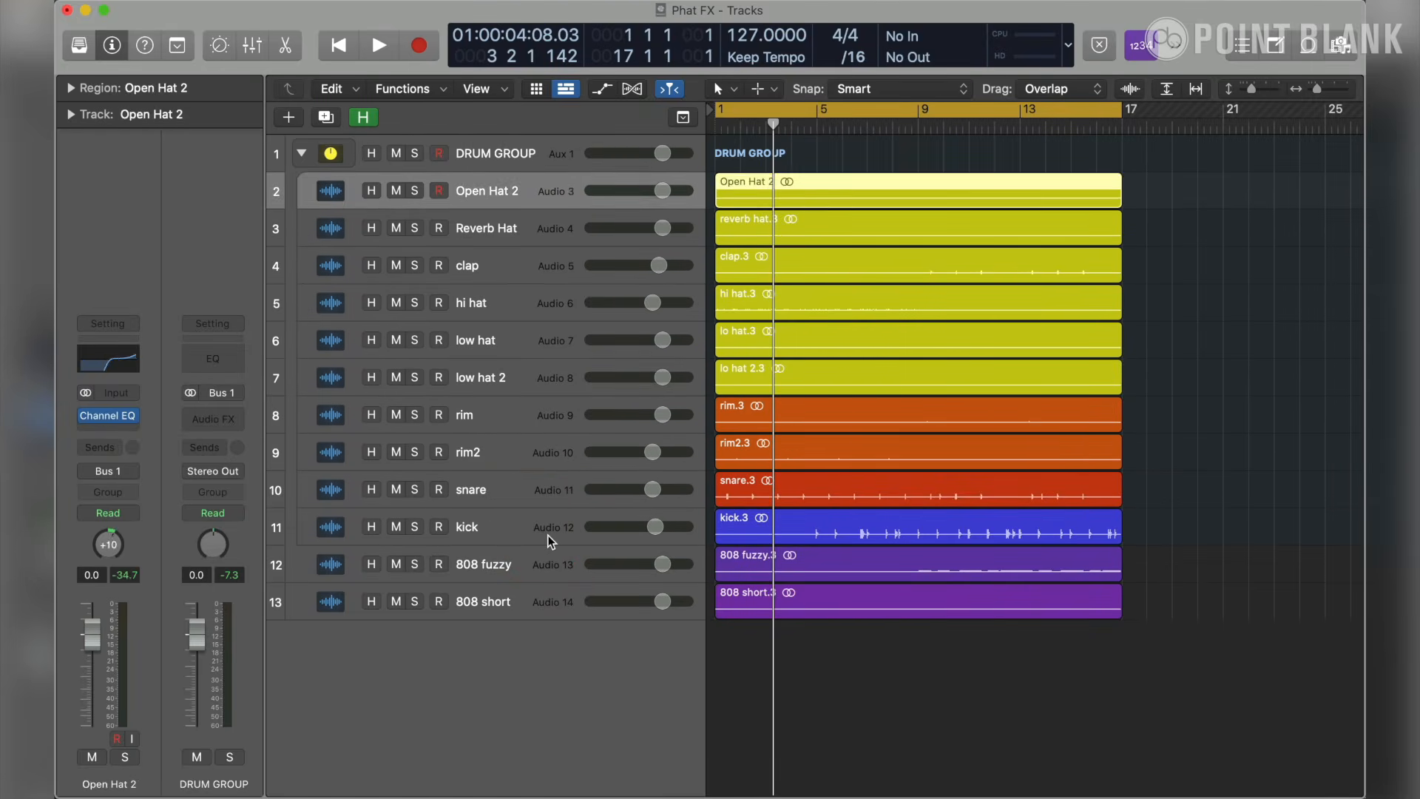
key("Up")
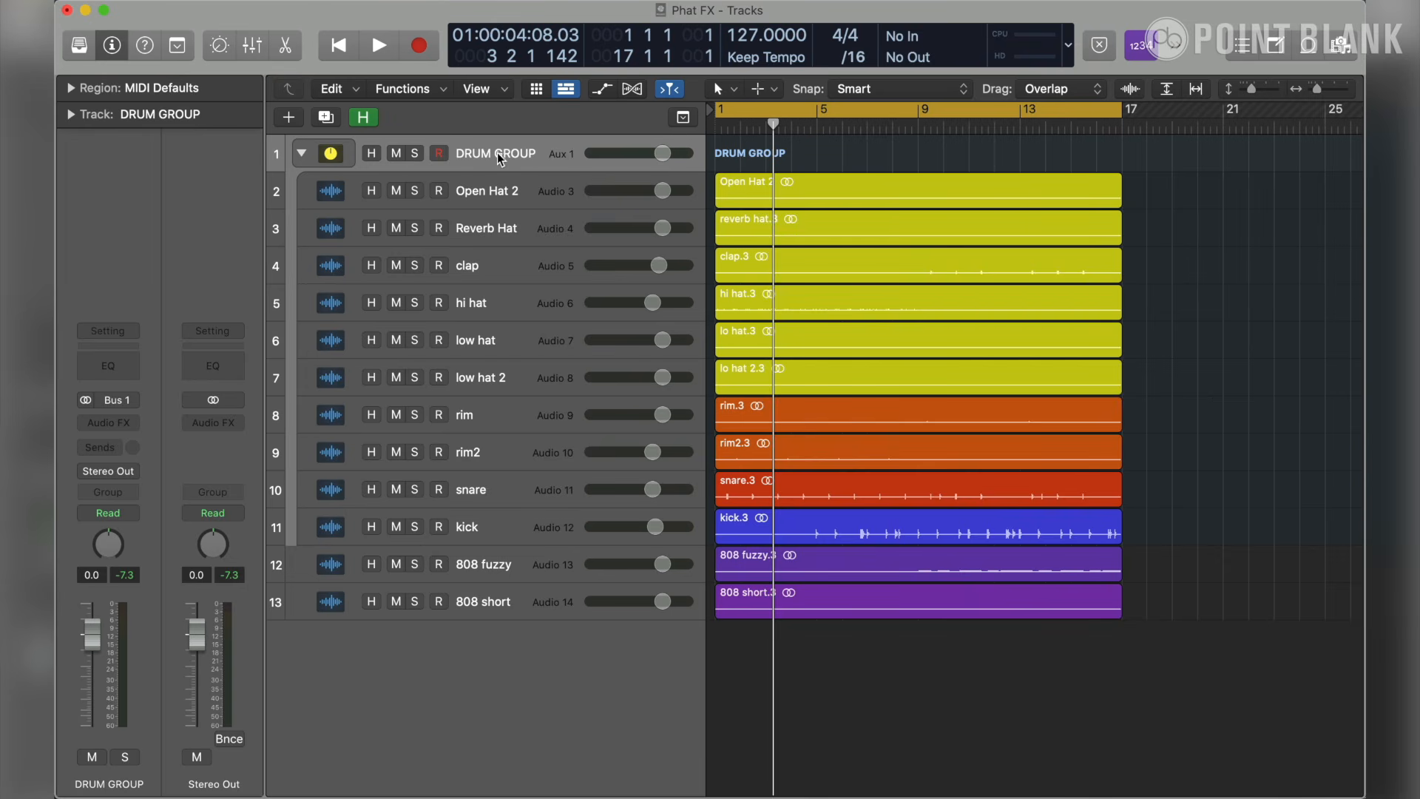
left_click(504, 170)
left_click_drag(504, 171, 505, 200)
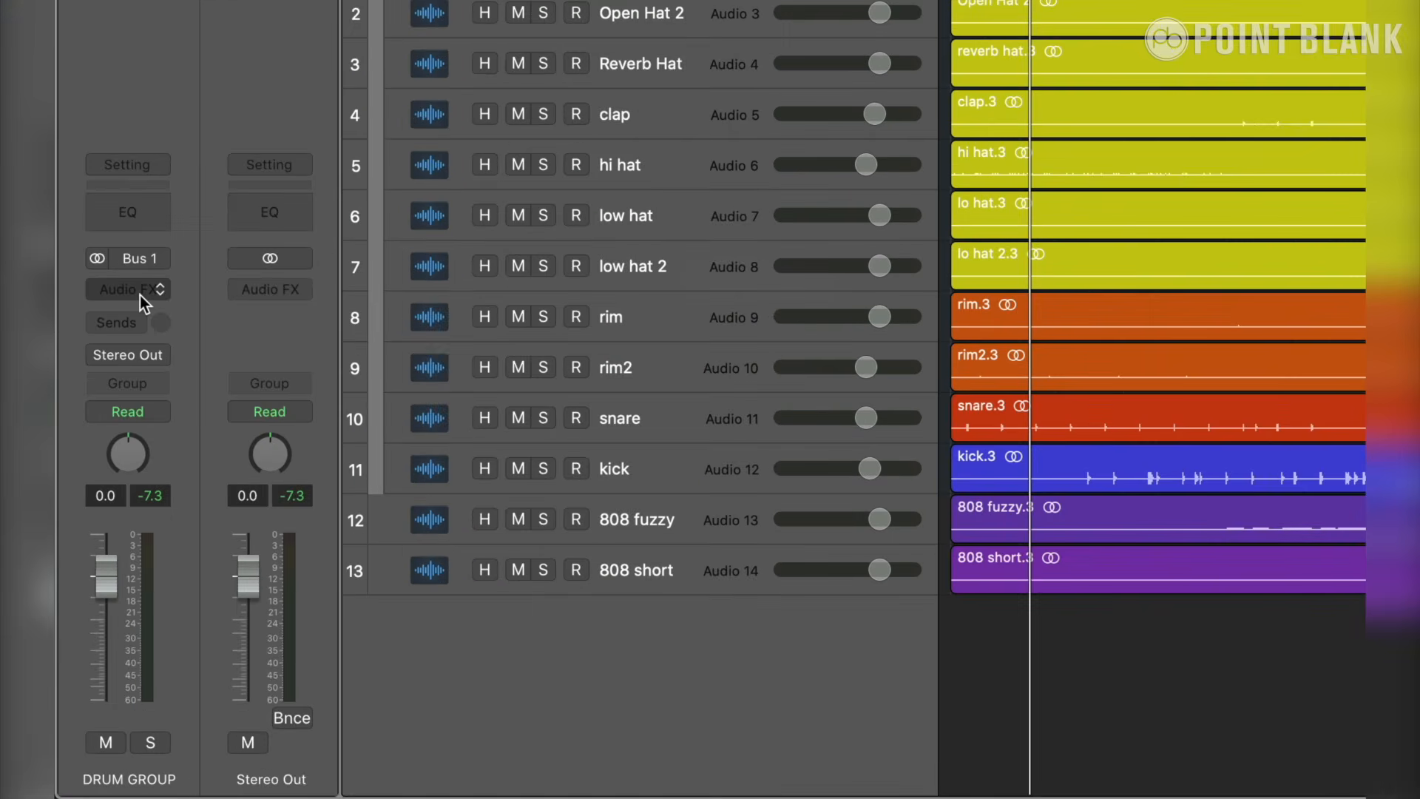
- Insert a stereo Phat FX on the DRUM GROUP track and move Bit Crush between Bass Enhancer and Compressor in its effect order
left_click(140, 335)
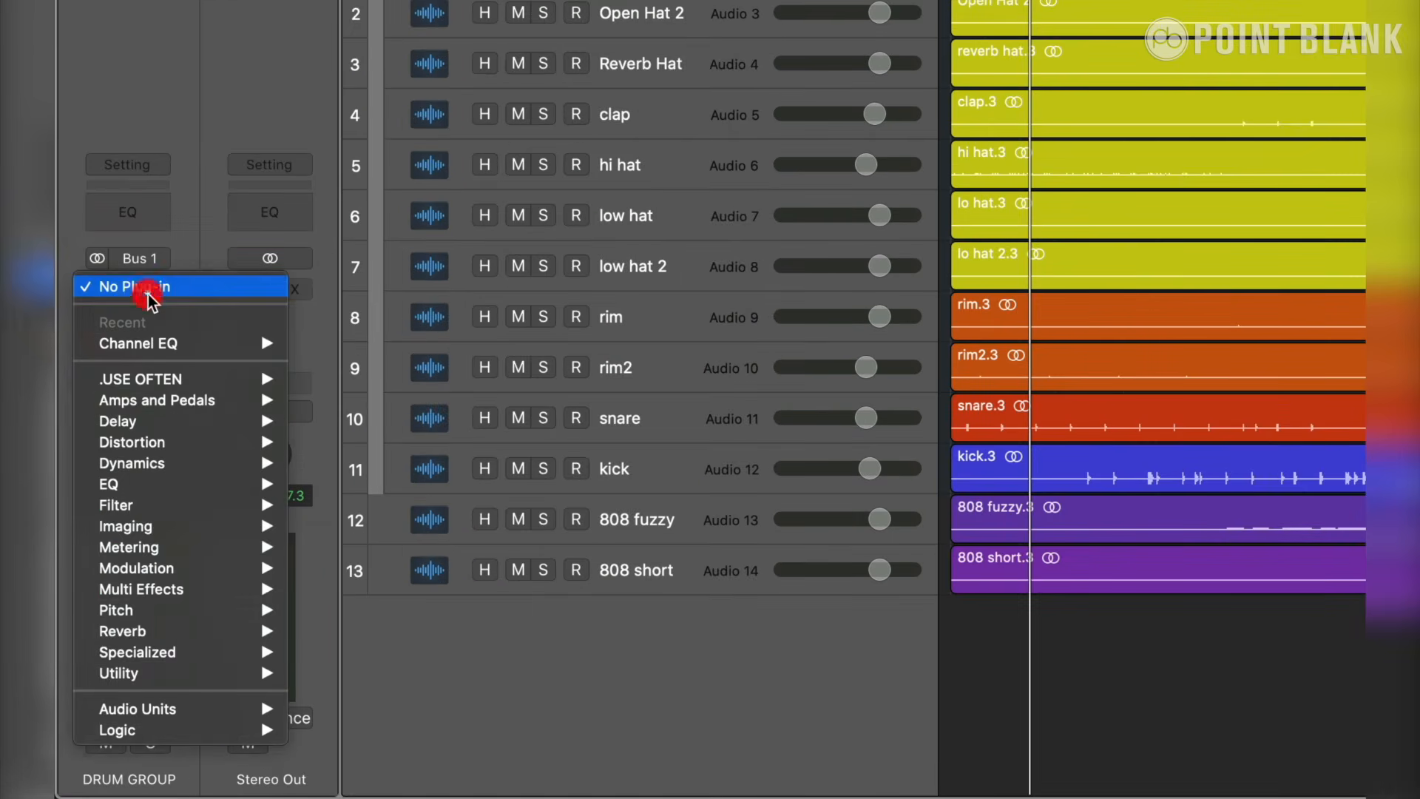
mouse_move(197, 727)
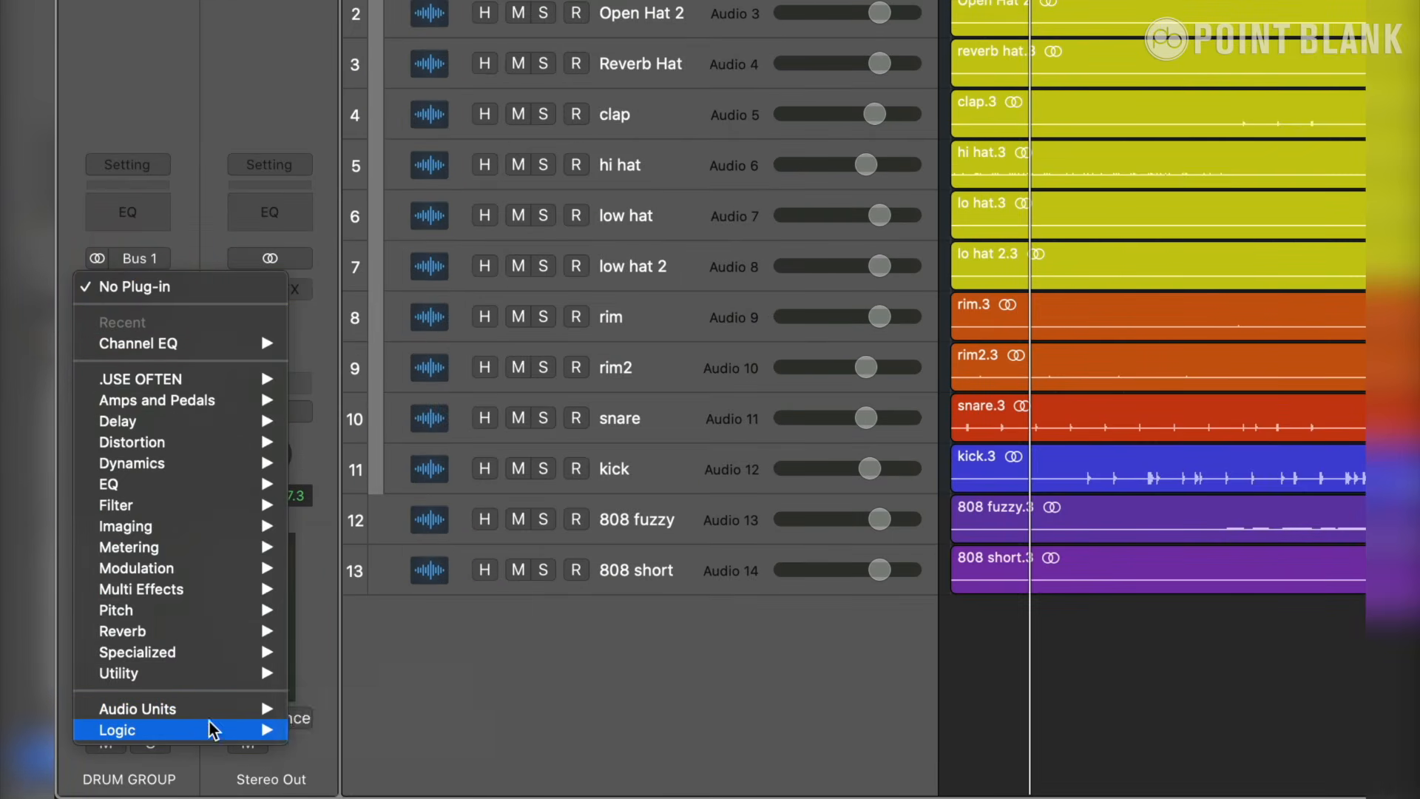
mouse_move(357, 712)
mouse_move(476, 693)
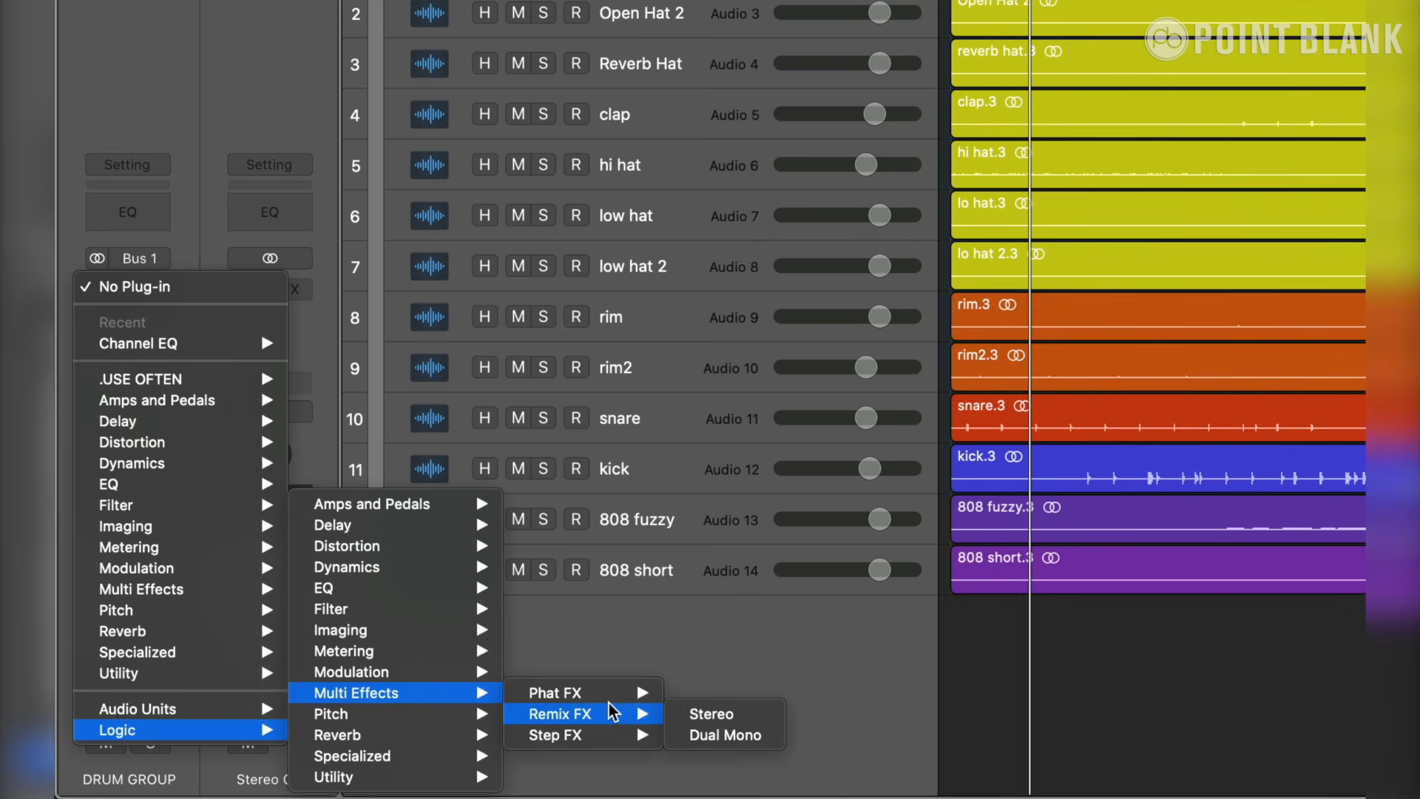
mouse_move(603, 693)
left_click(749, 698)
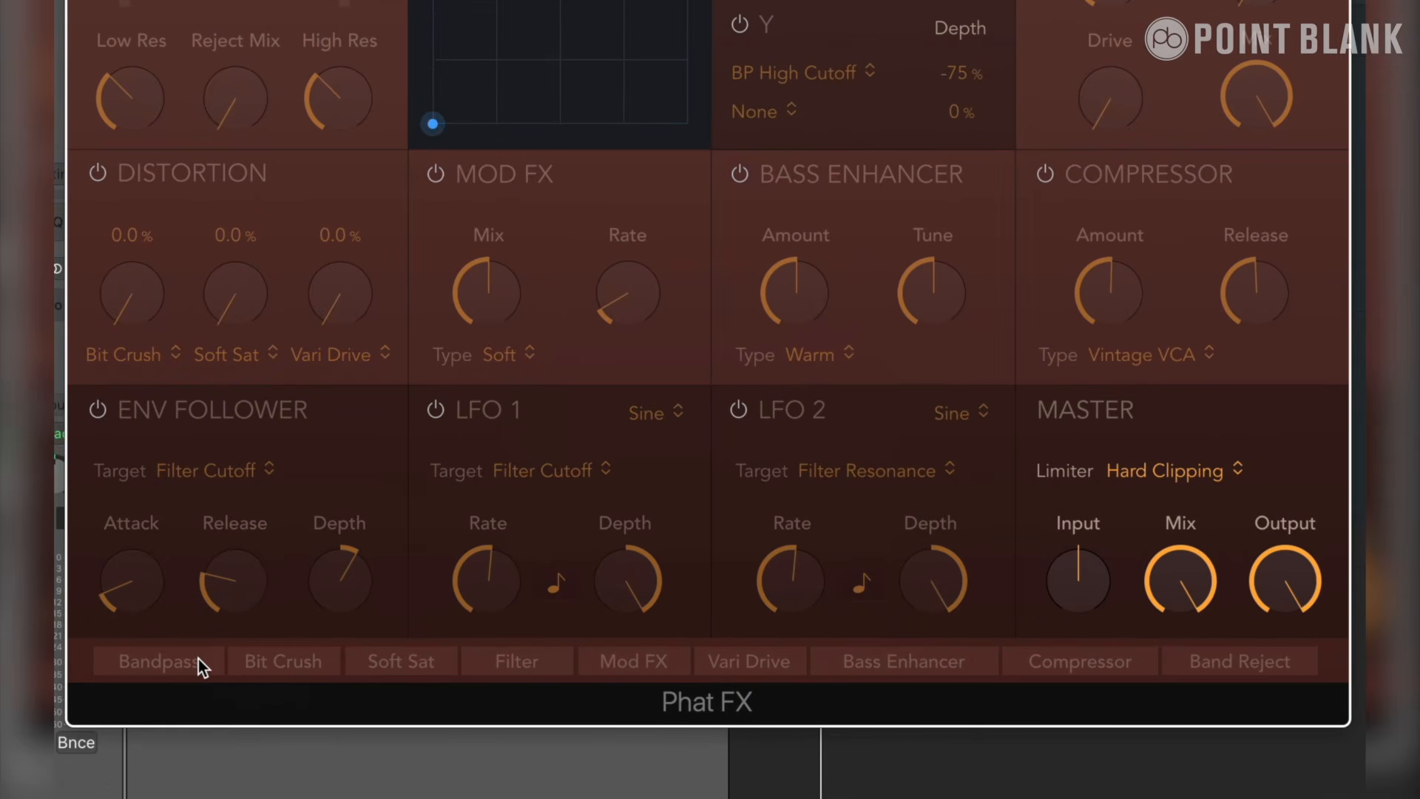
left_click_drag(316, 672, 862, 673)
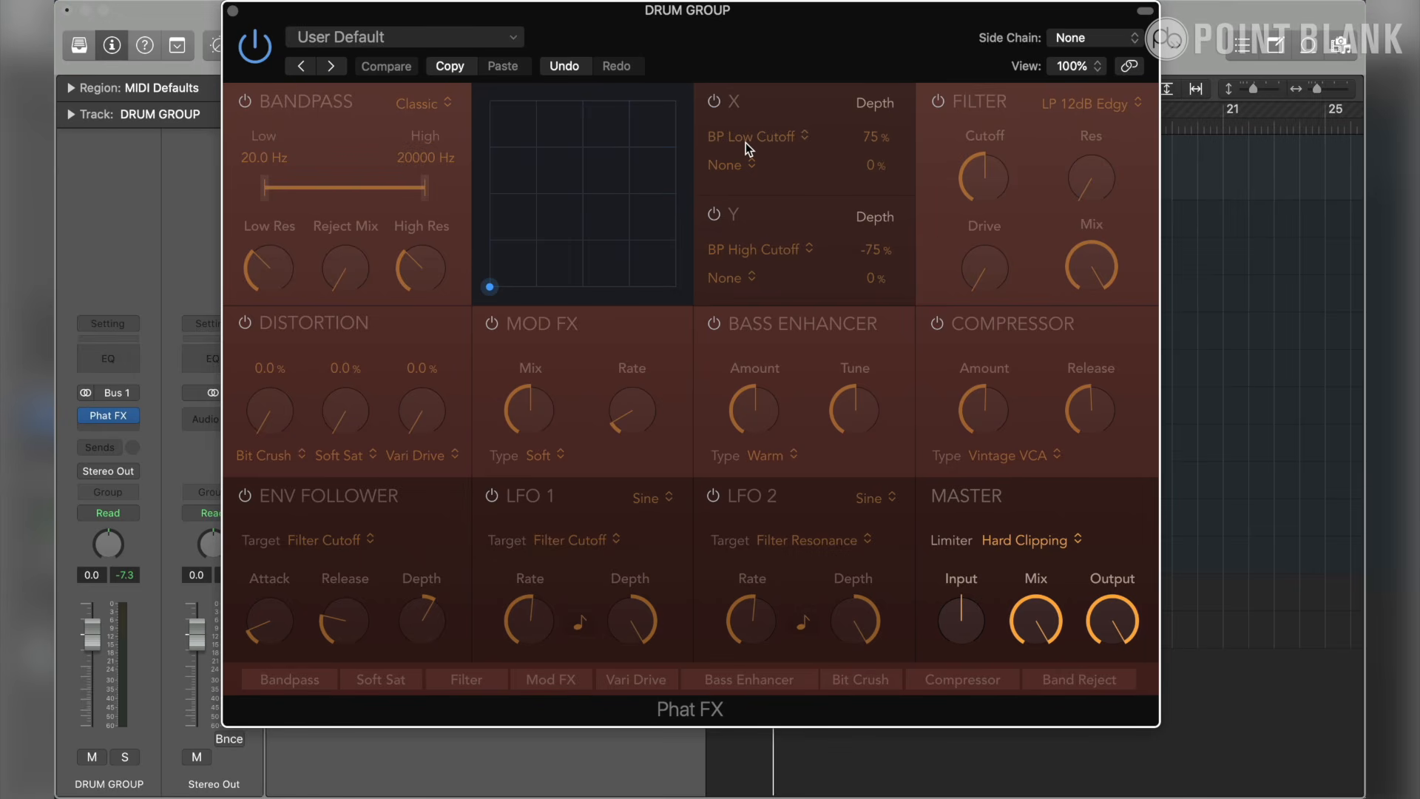
left_click(492, 326)
left_click(493, 325)
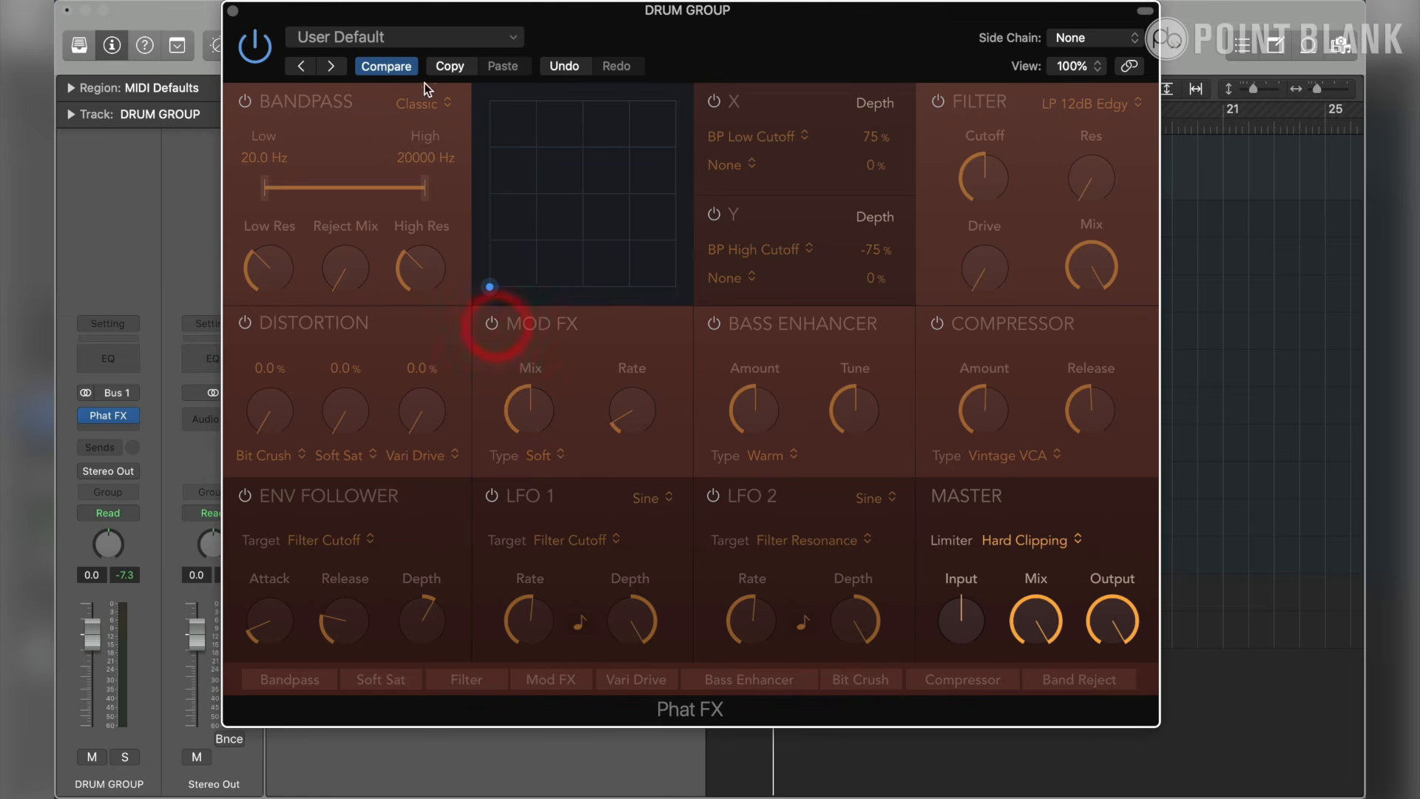
left_click(412, 40)
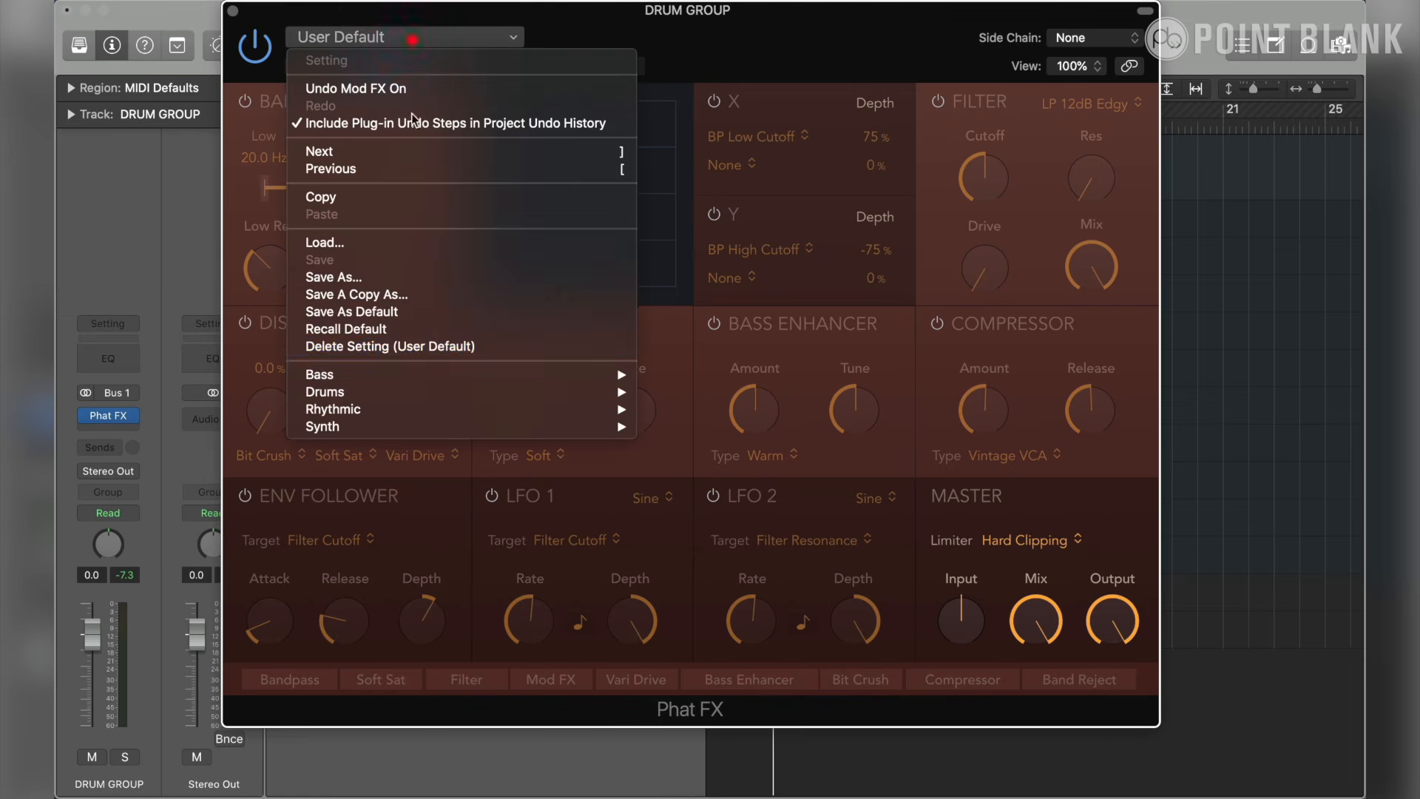
left_click(497, 314)
left_click(790, 278)
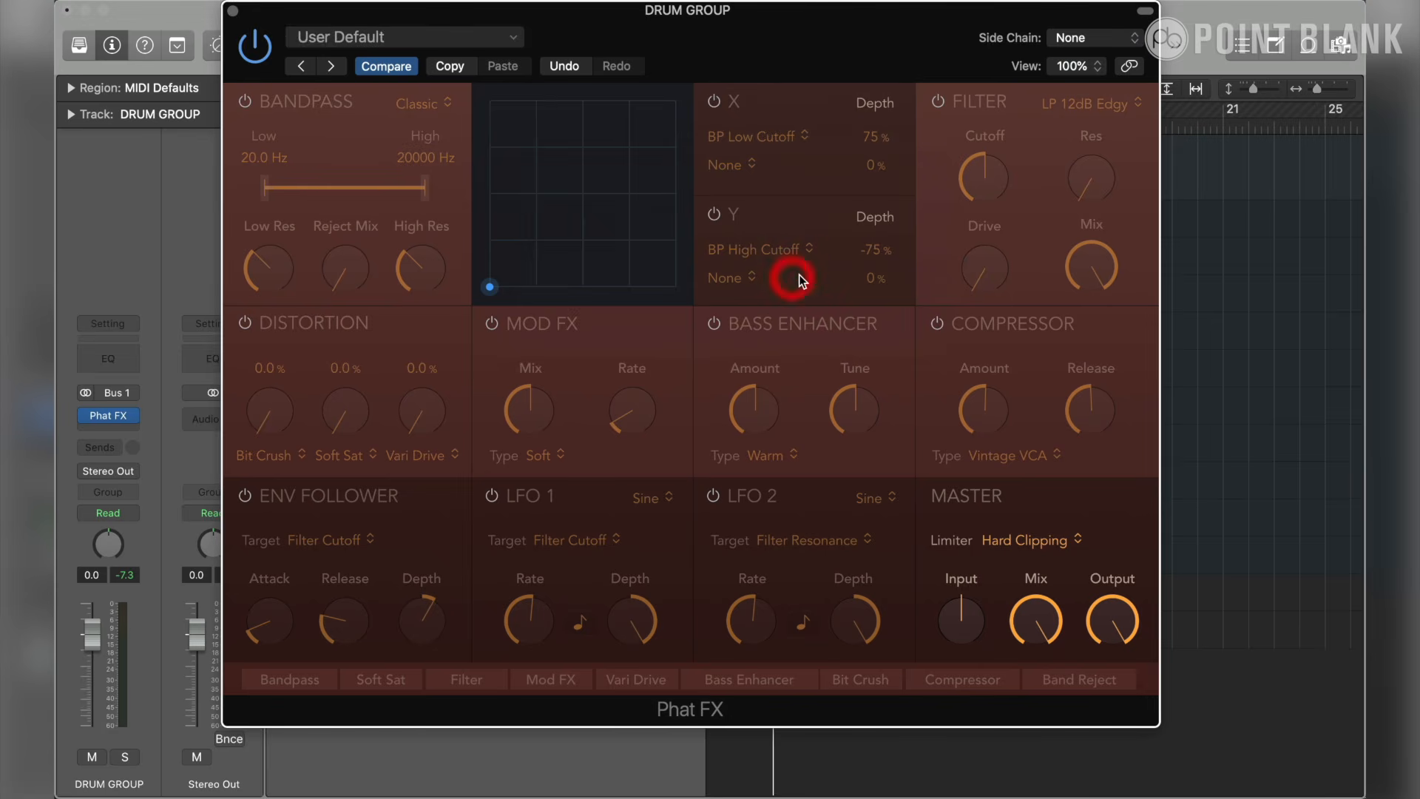
- Solo the DRUM GROUP track and reposition the Phat FX window to keep its controls accessible
left_click_drag(569, 28, 875, 121)
left_click(419, 181)
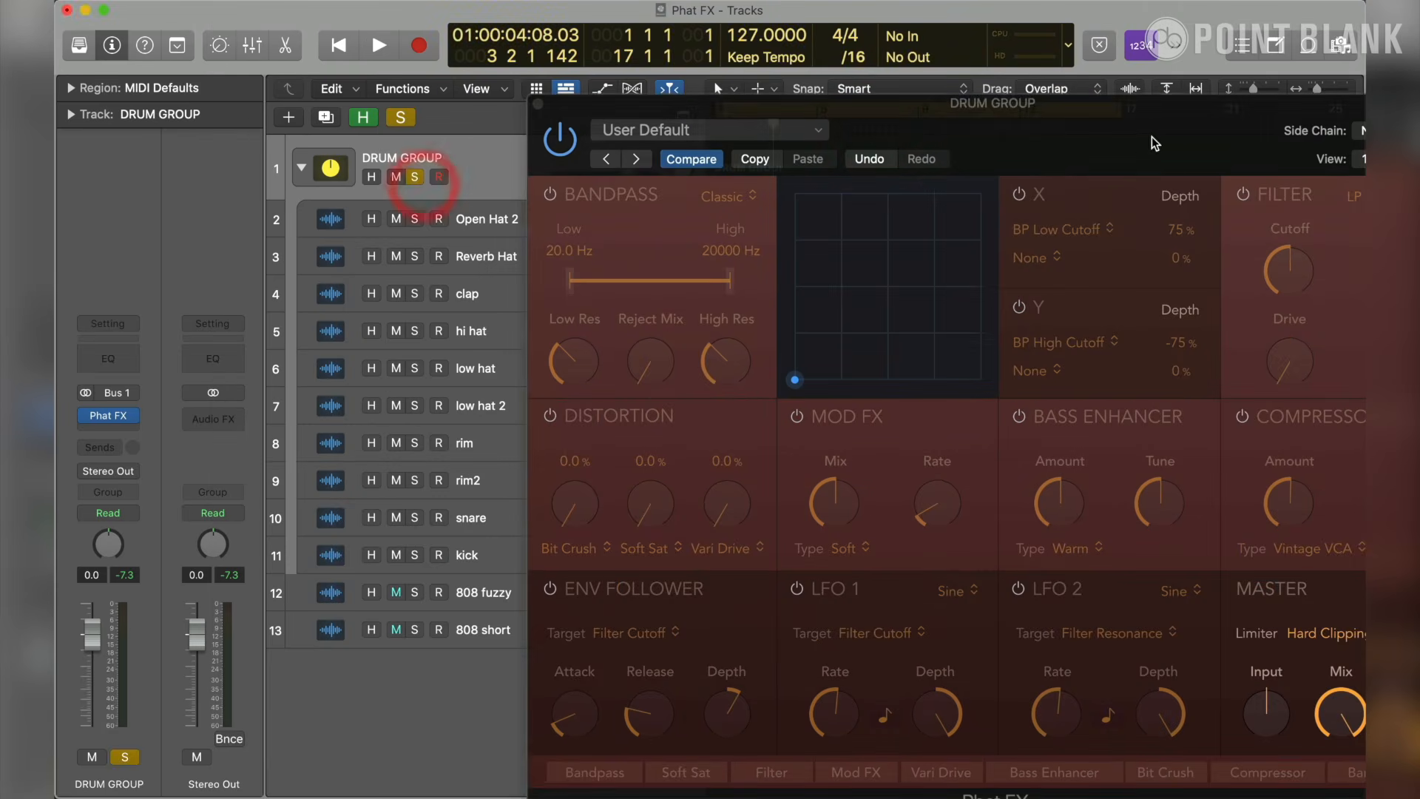
left_click_drag(1166, 144, 924, 61)
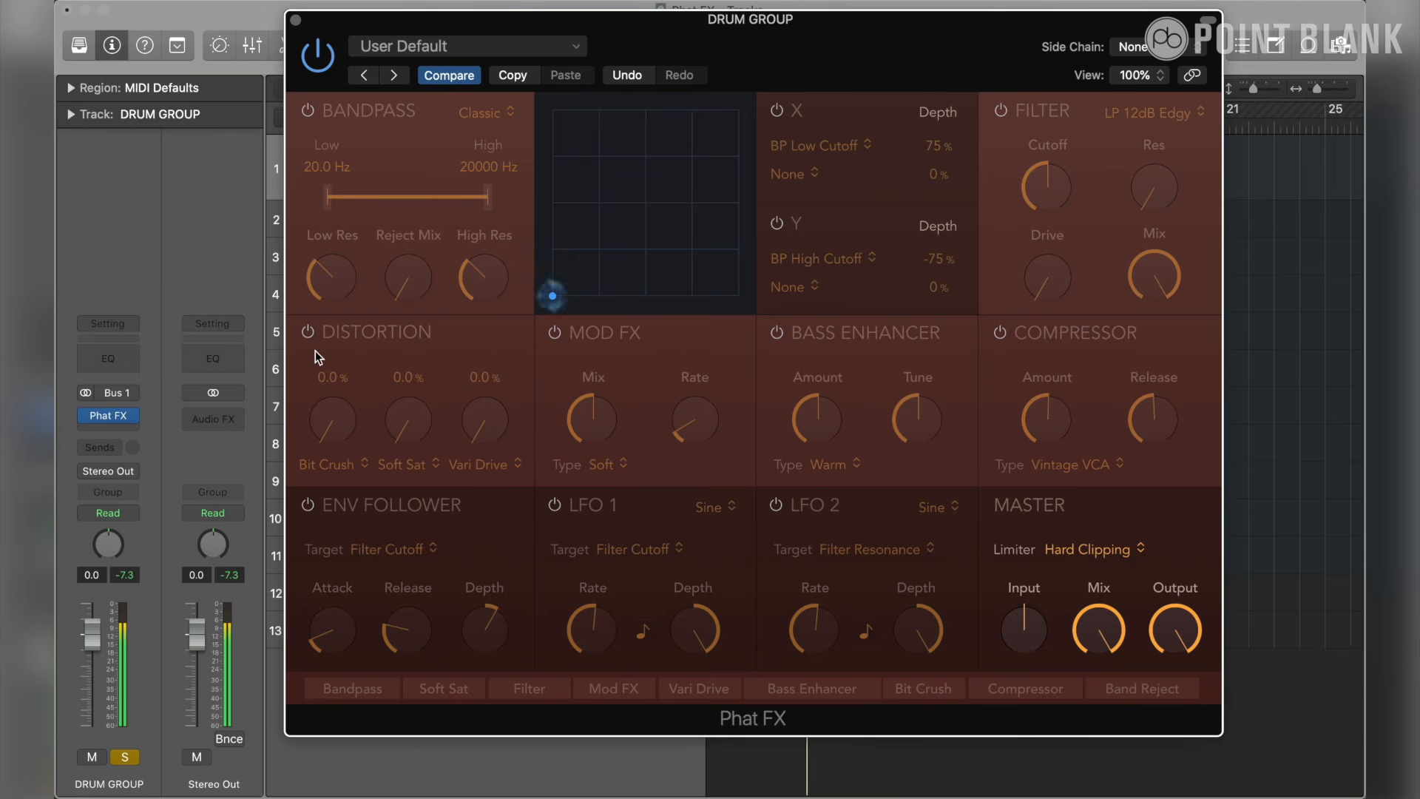
- Enable the Distortion section, change its first distortion type to Tube, and raise its amount to 12.1%
left_click(309, 332)
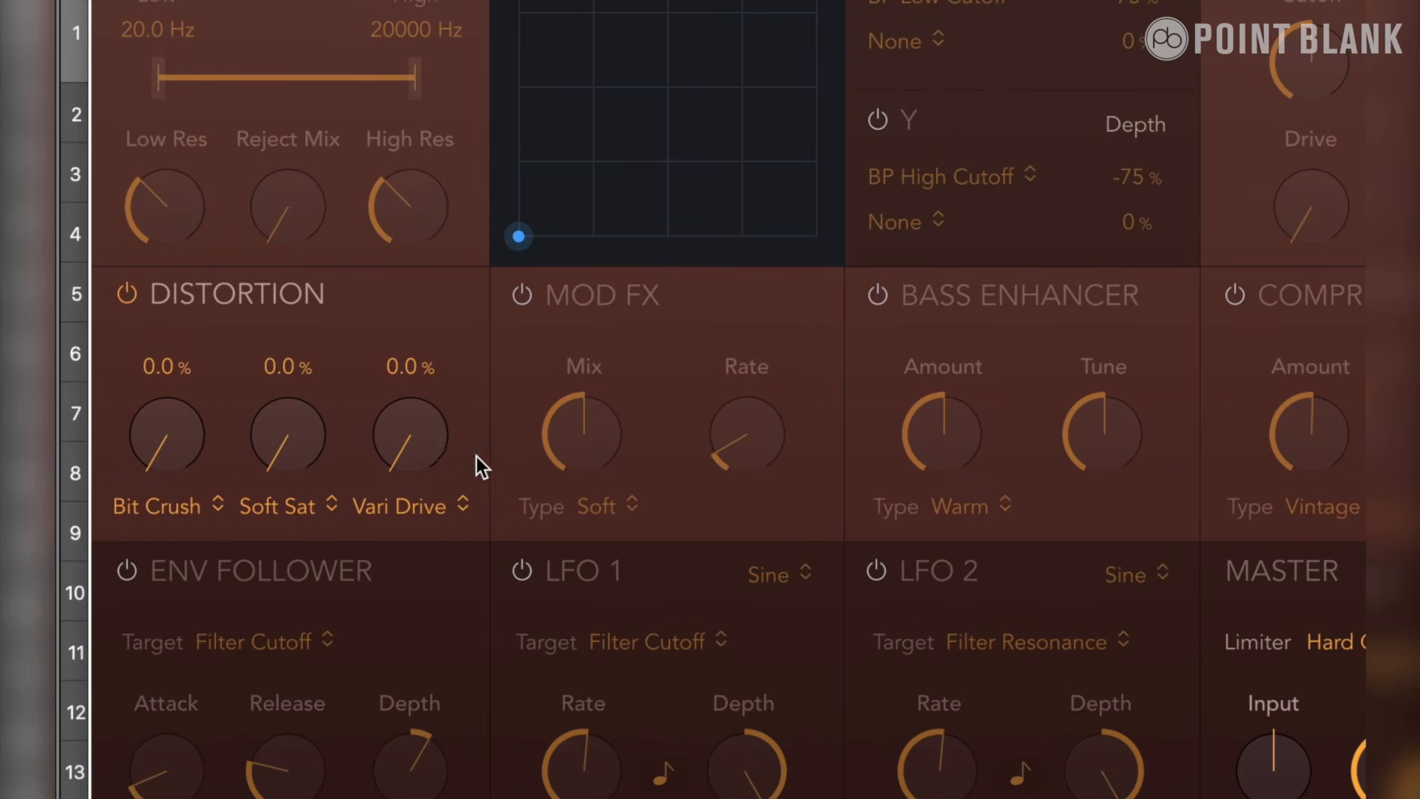
left_click(191, 507)
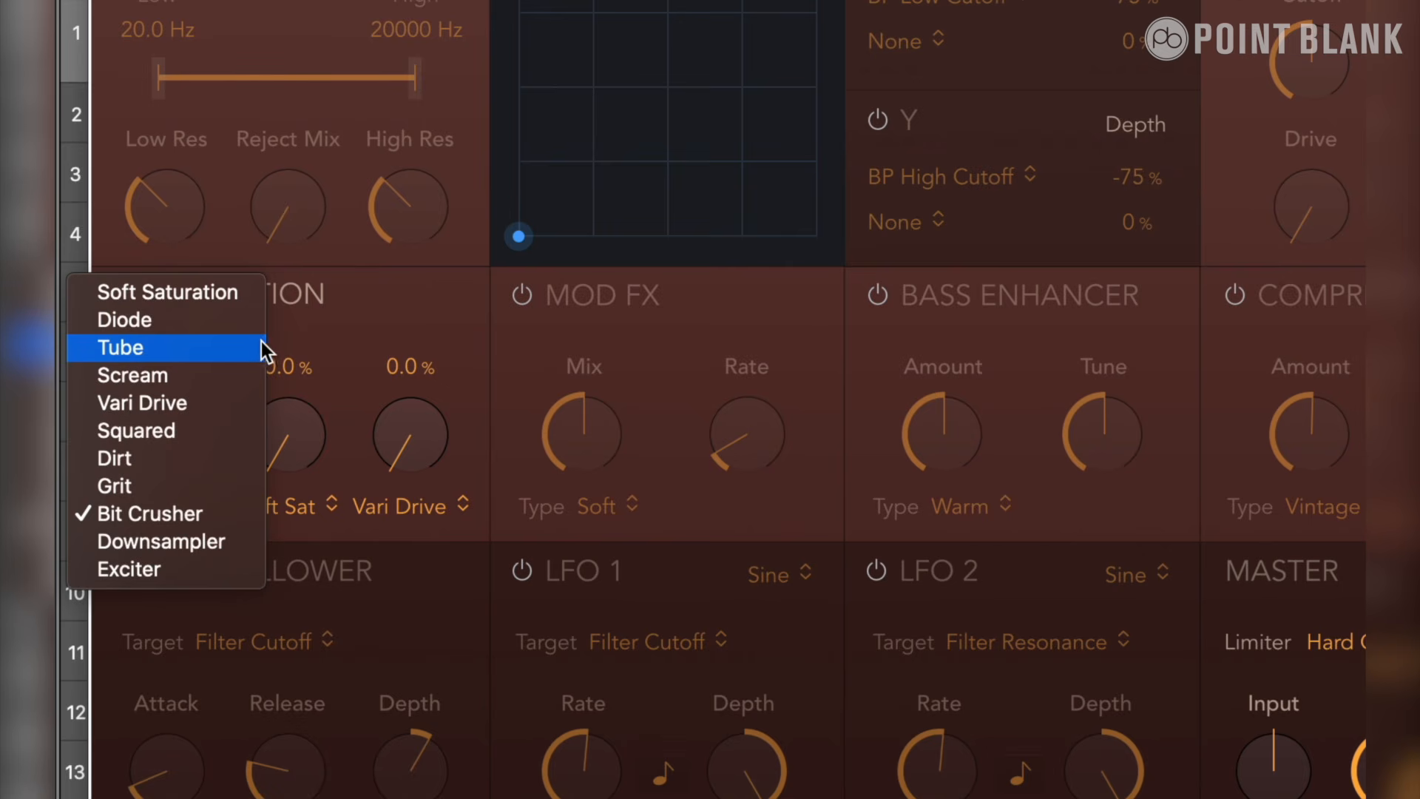
left_click(229, 346)
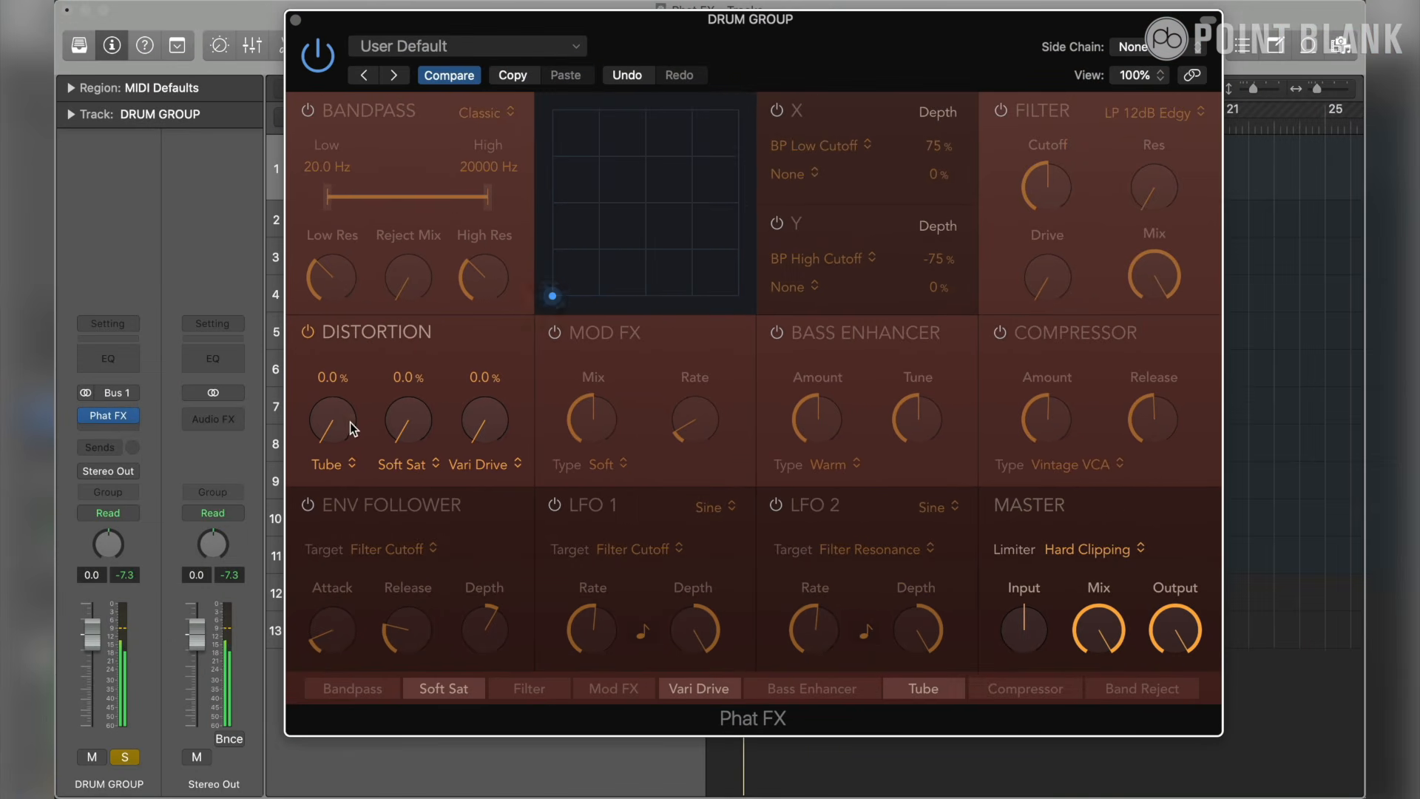
left_click_drag(344, 423, 332, 392)
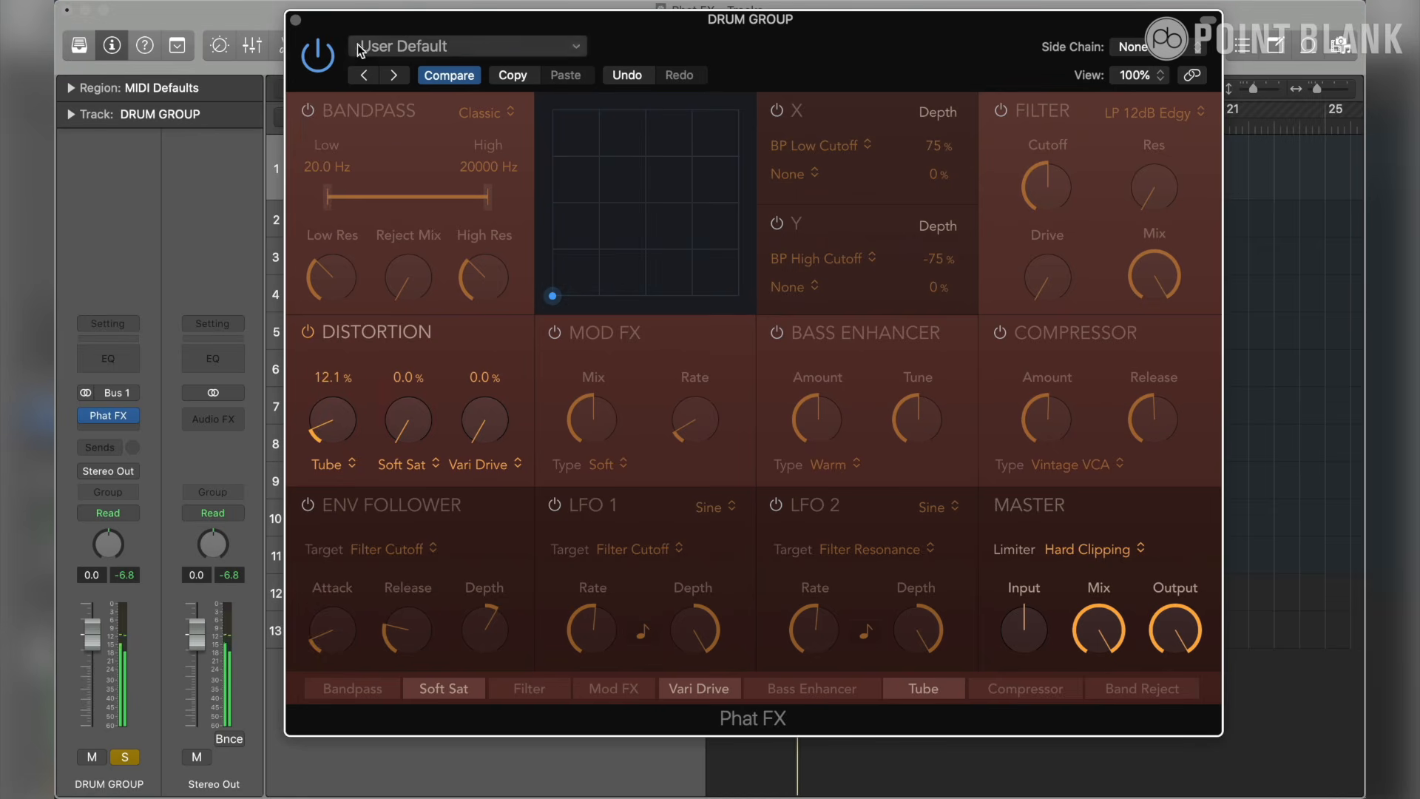
- Set the cycle range from bar 5 to about bar 9, moving the Phat FX window aside to reach the ruler
left_click_drag(330, 37, 322, 213)
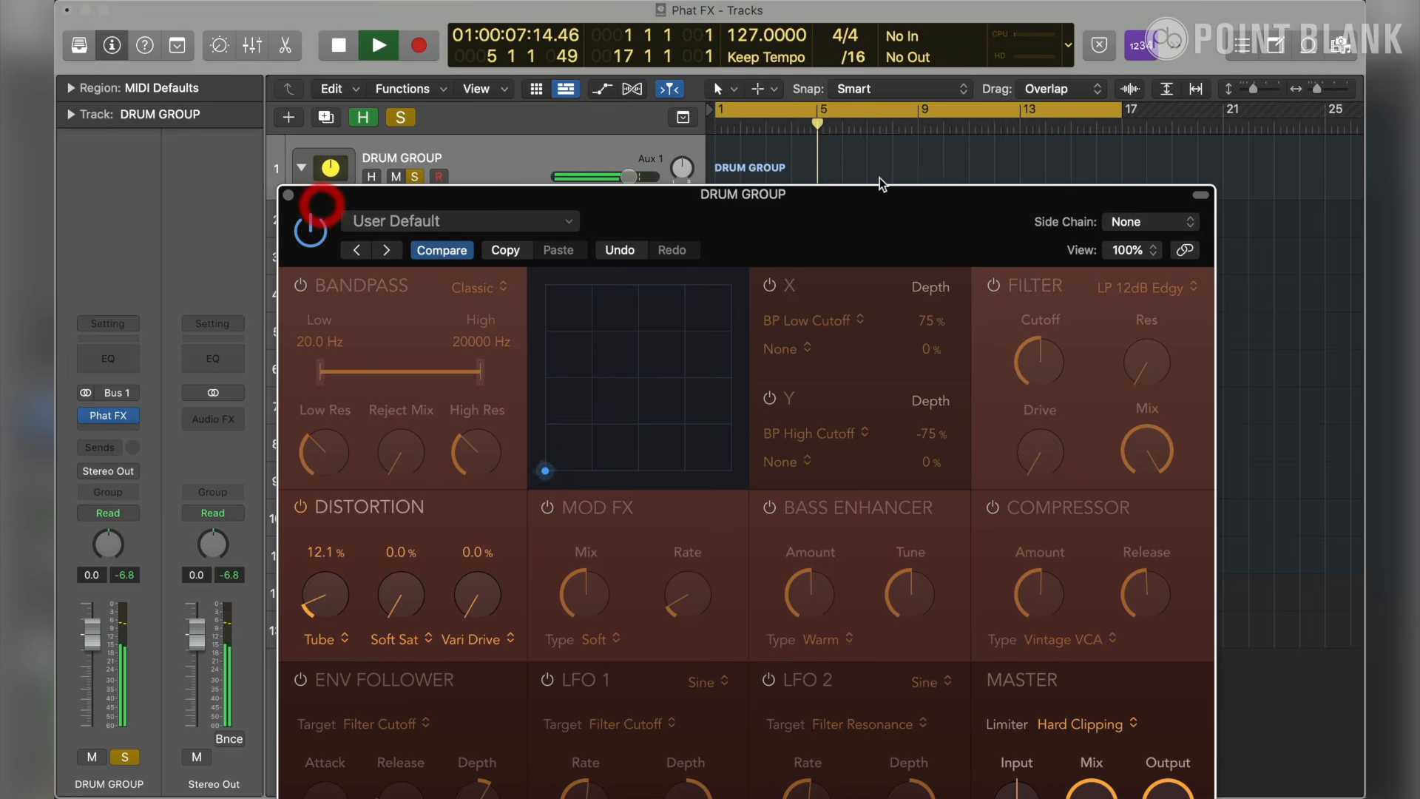
left_click(821, 111)
left_click_drag(821, 111, 911, 118)
left_click_drag(867, 194, 837, 58)
- Adjust the Tube distortion amount to 16.8%, comparing the drums with the Distortion section off and on
left_click_drag(304, 467, 300, 379)
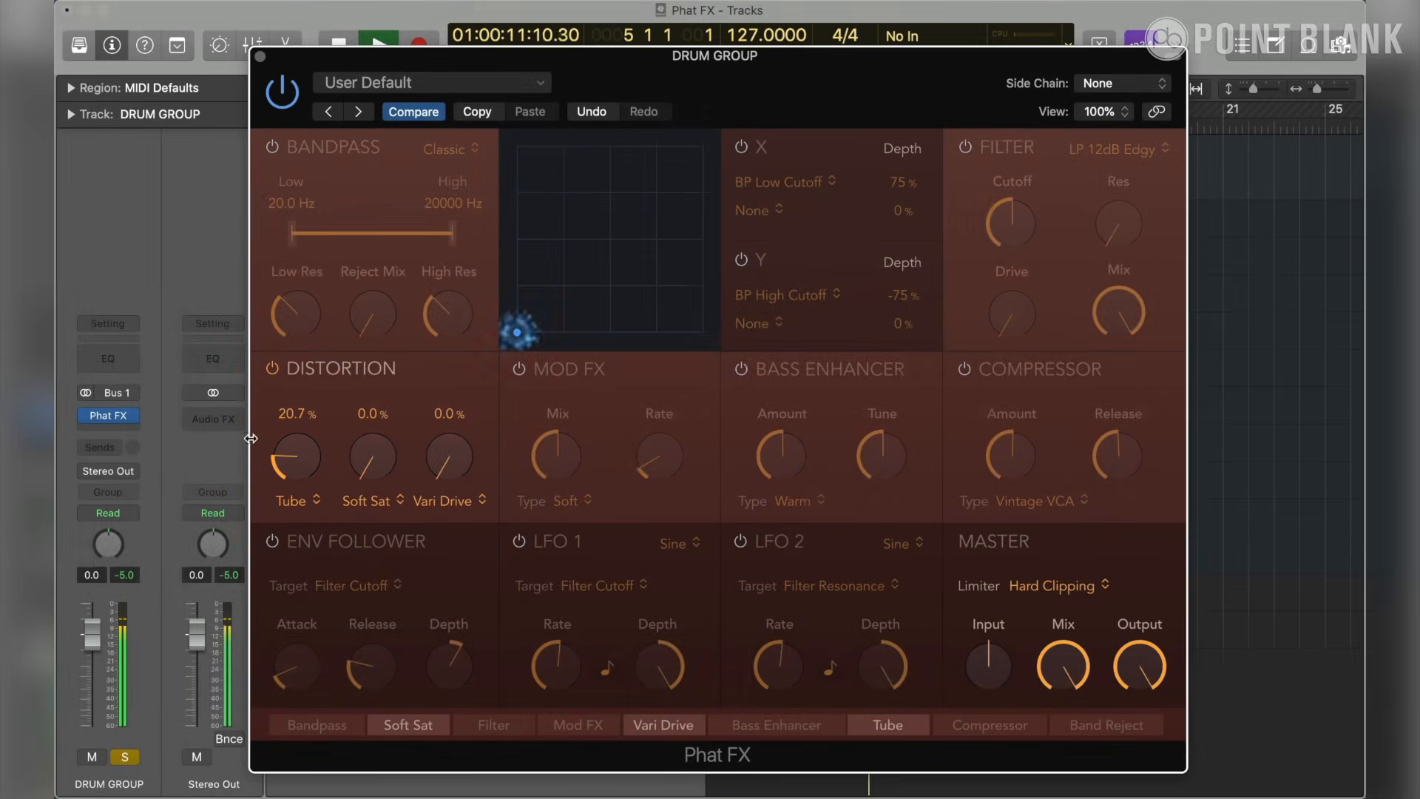
left_click(274, 369)
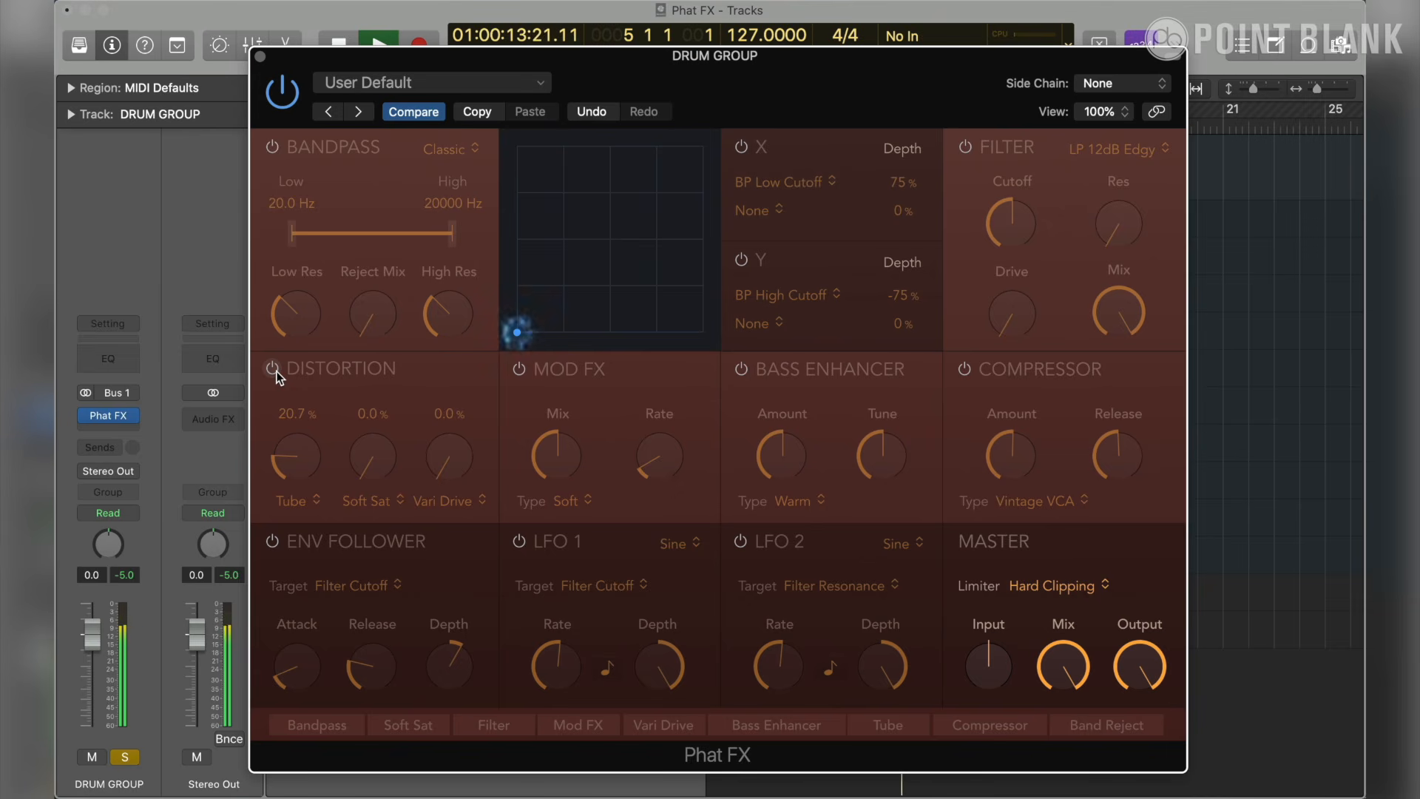
left_click(274, 369)
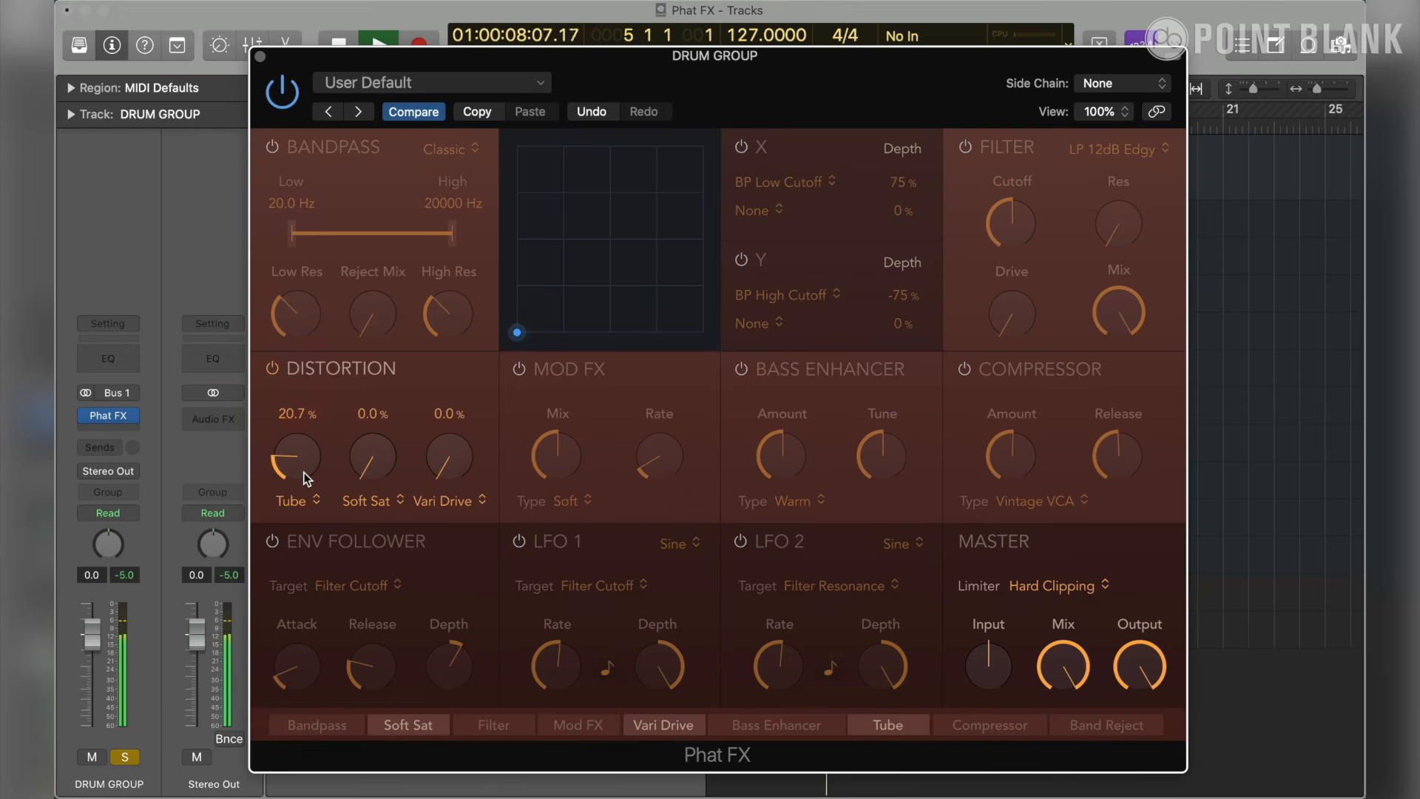
left_click_drag(303, 471, 307, 486)
left_click_drag(307, 487, 306, 497)
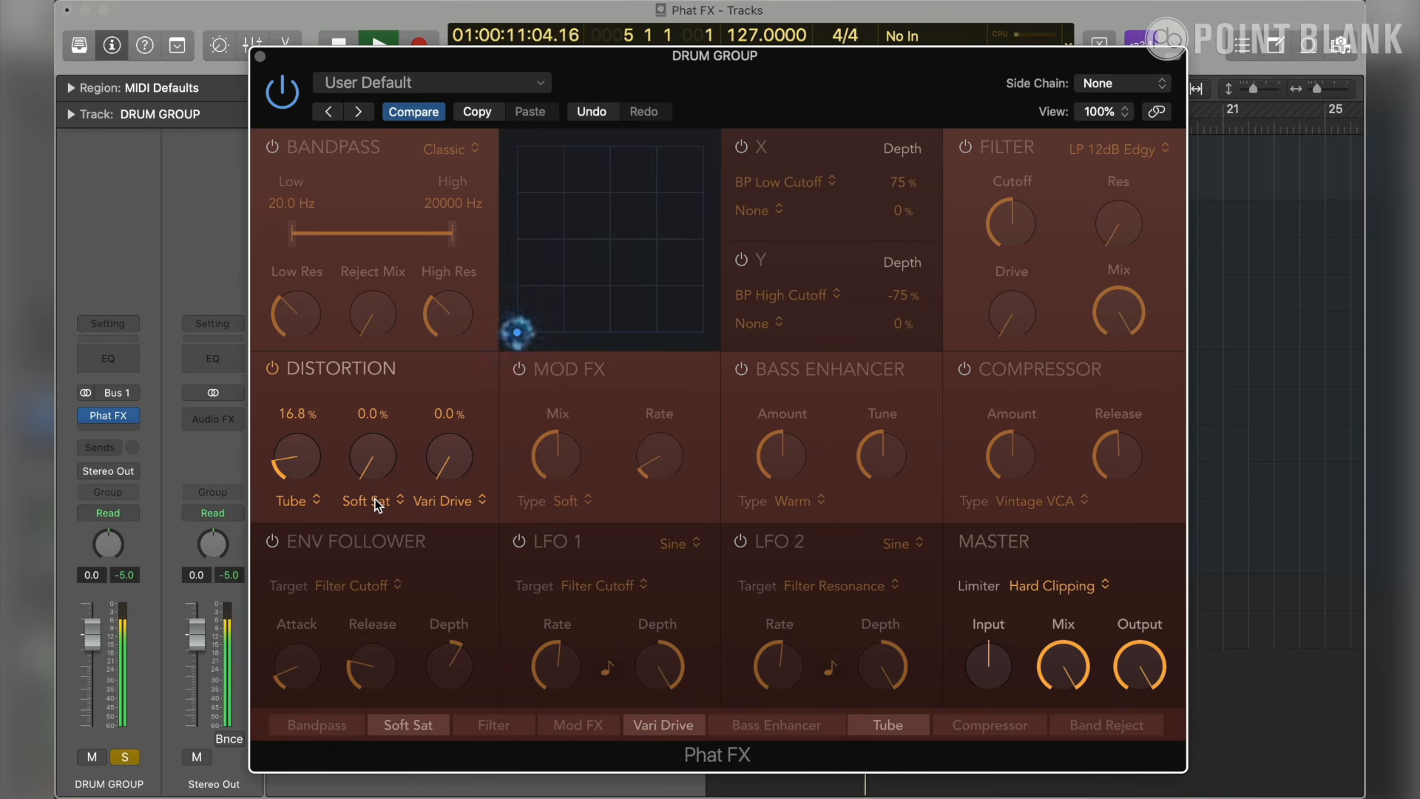
- Try Dirt as the second distortion type and raise its amount
left_click(376, 503)
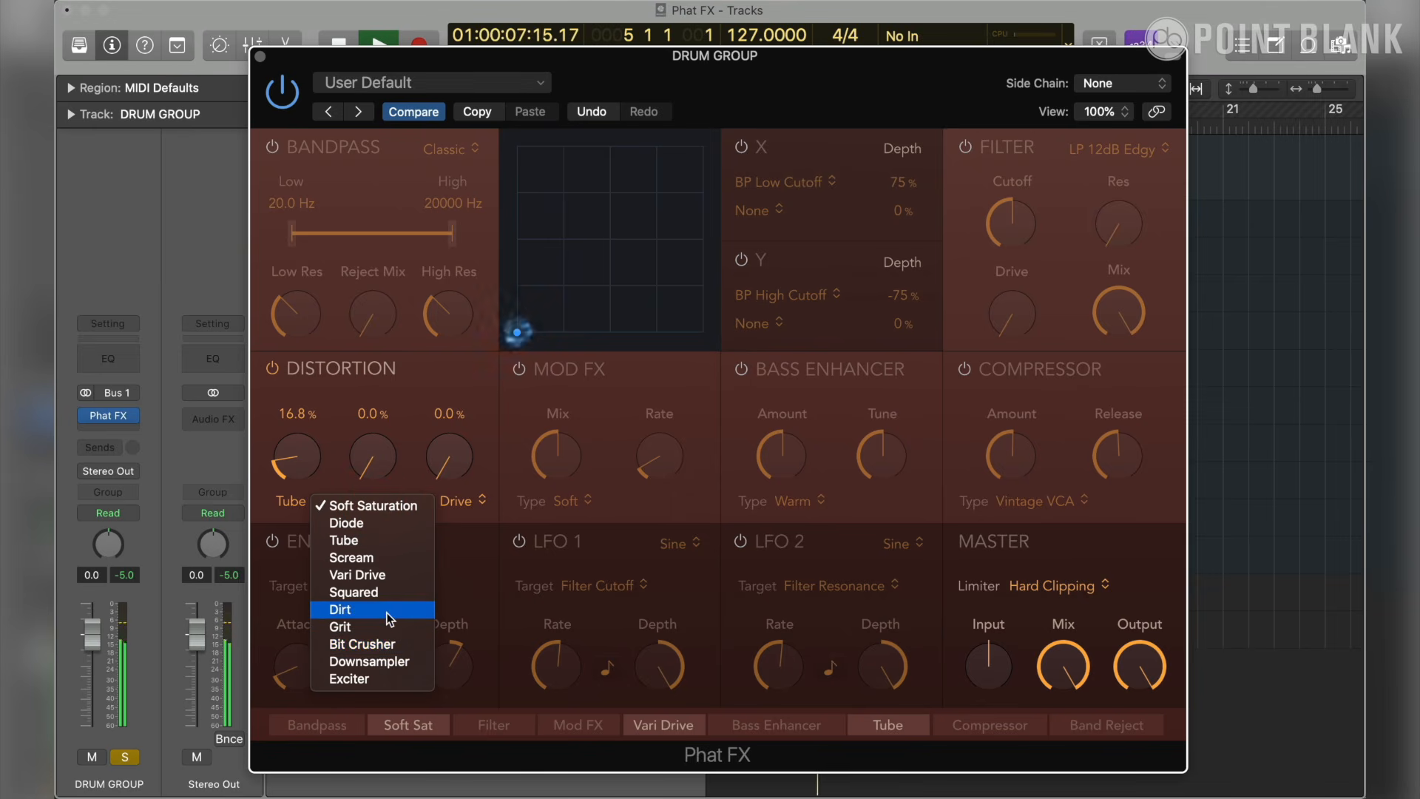
left_click(397, 609)
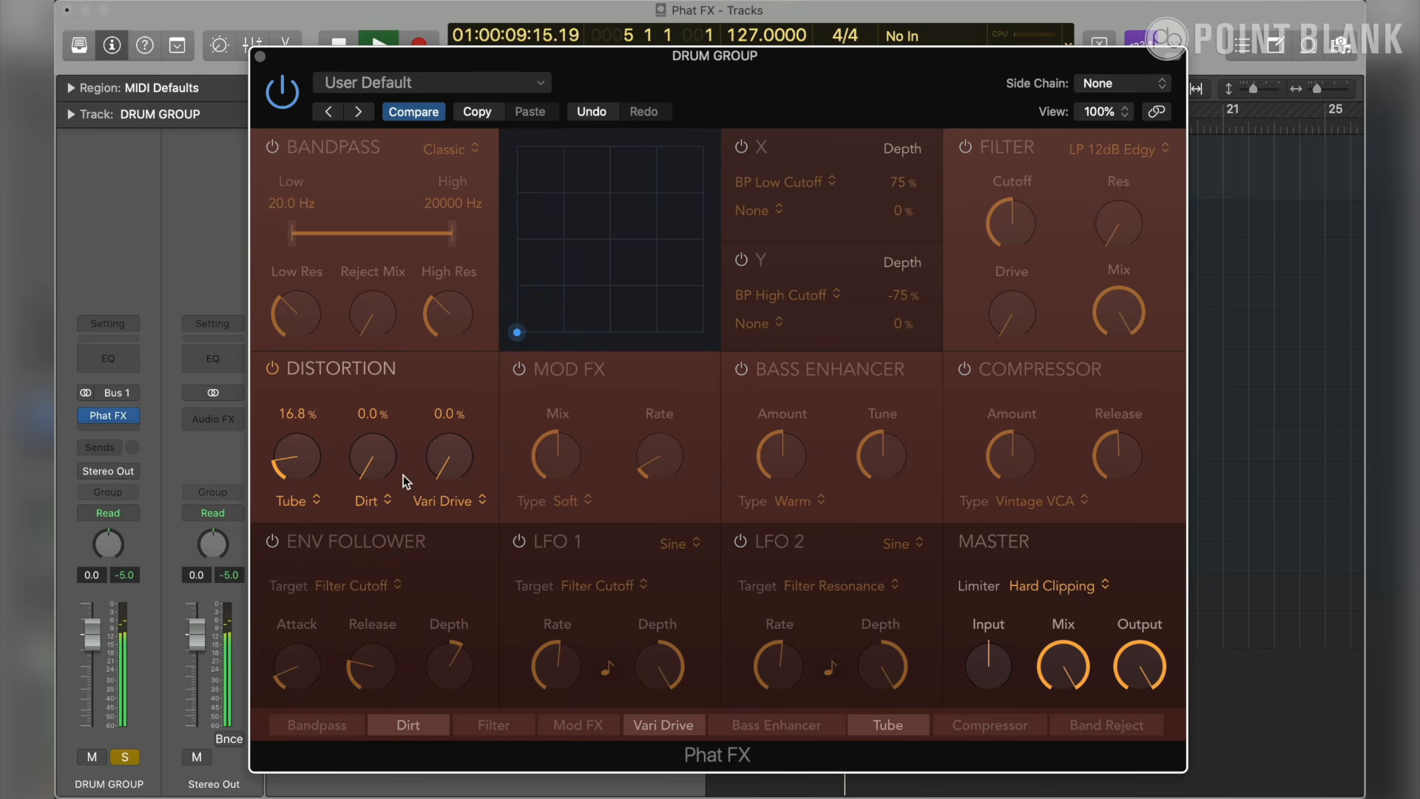
left_click_drag(379, 451, 371, 382)
- Change the second distortion type to Grit at 9.0% and lower the Tube amount to 15.3%
left_click(373, 500)
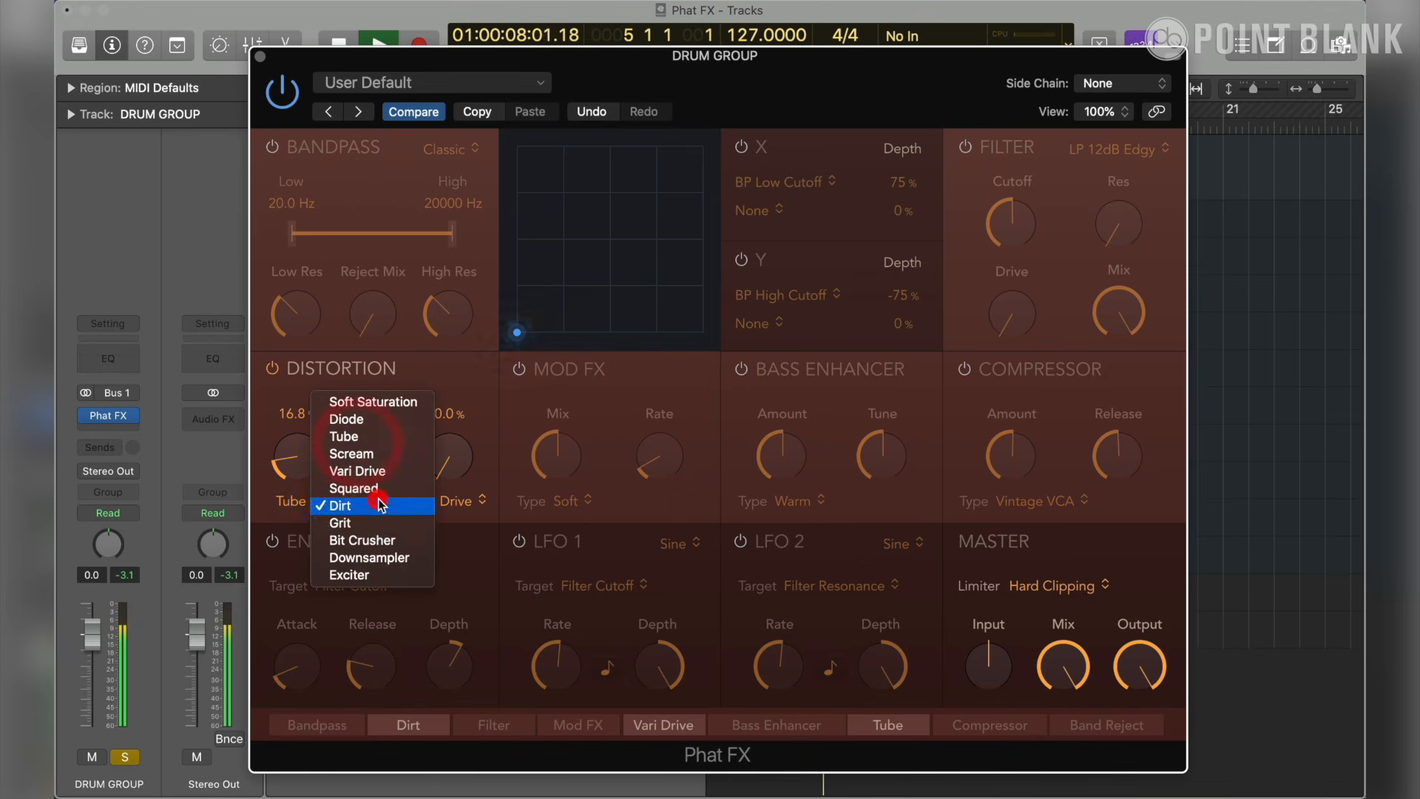
left_click(383, 523)
left_click_drag(374, 474, 304, 473)
scroll(305, 470, "down", 3)
left_click_drag(377, 466, 377, 469)
- Set the third distortion type to Exciter and raise its amount to 18.3%
left_click(481, 501)
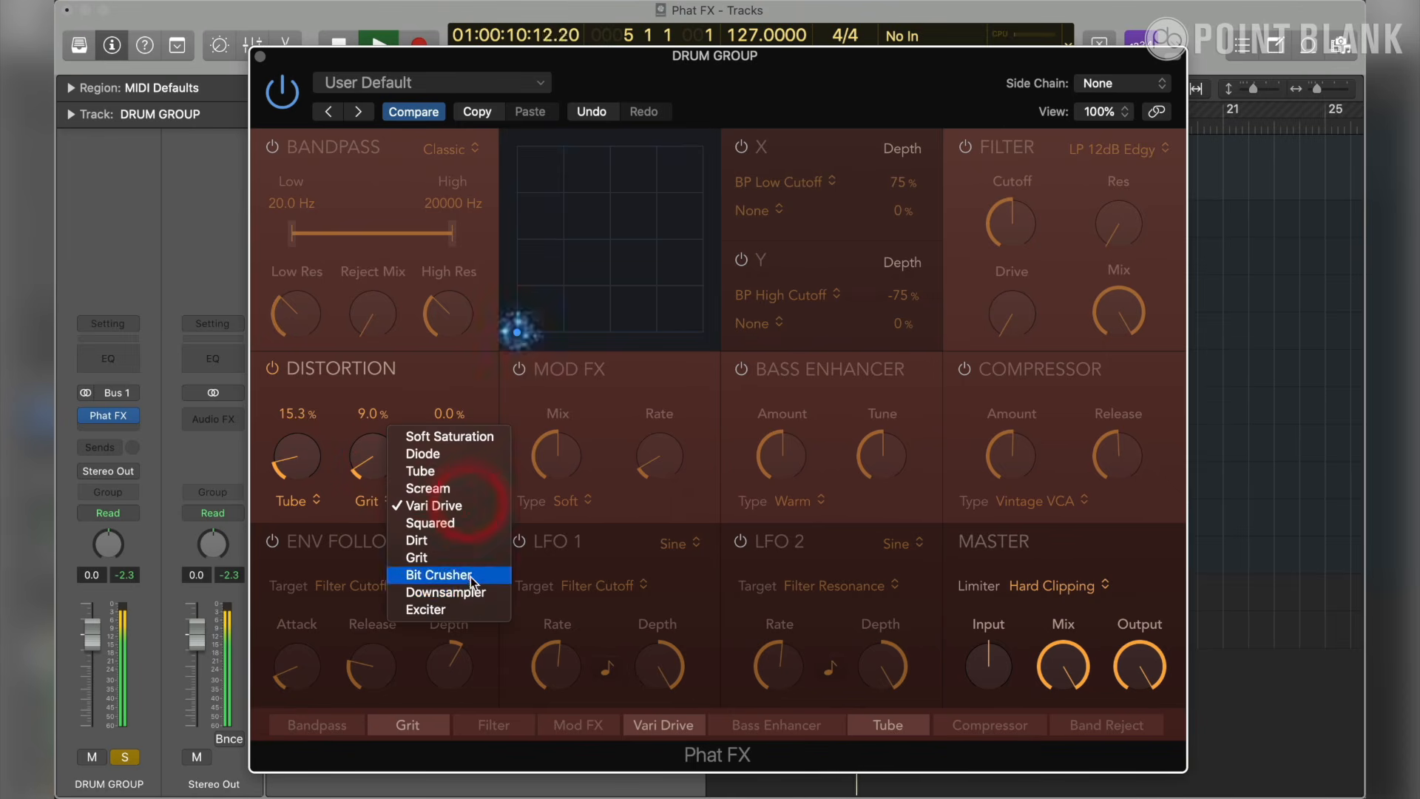
left_click(477, 602)
mouse_move(470, 479)
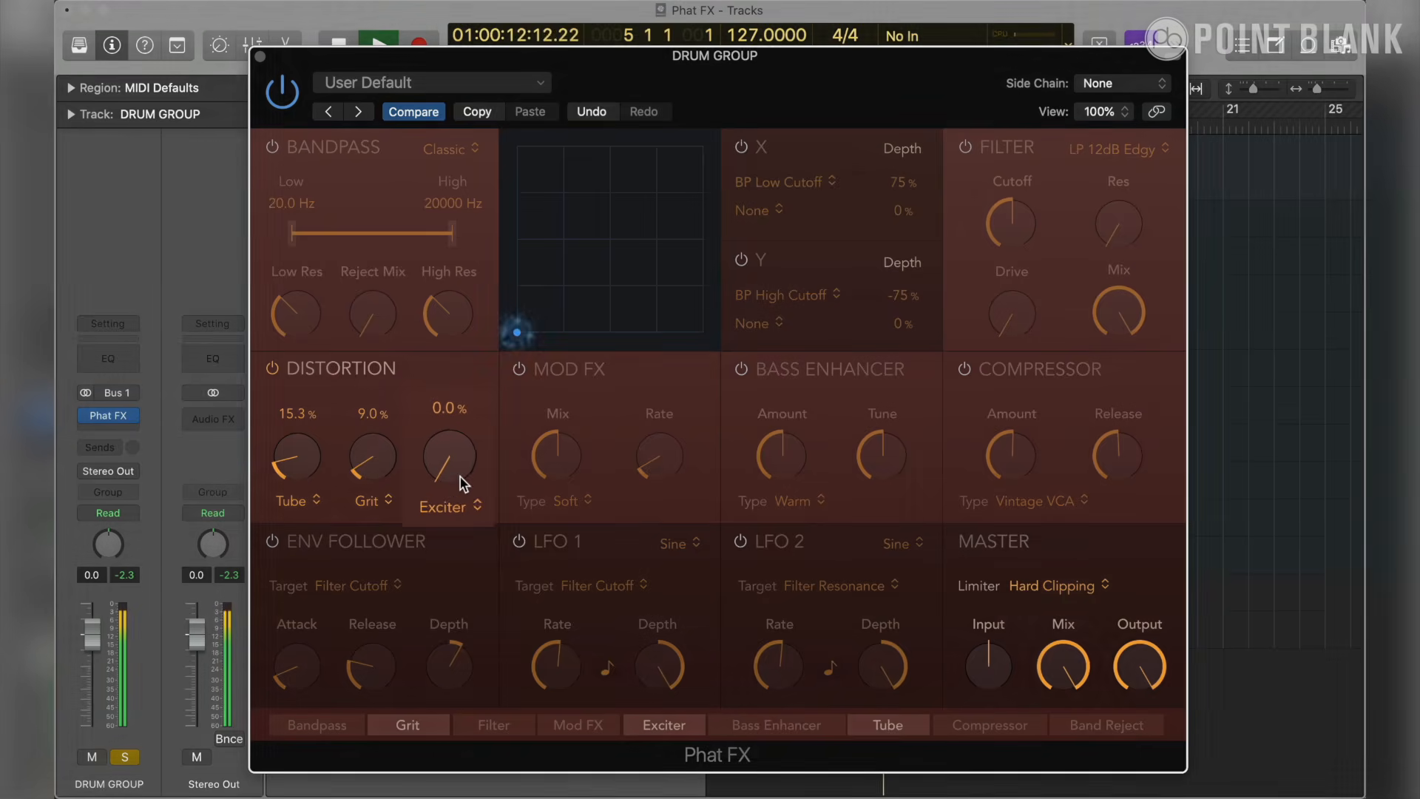
left_click_drag(470, 476, 460, 401)
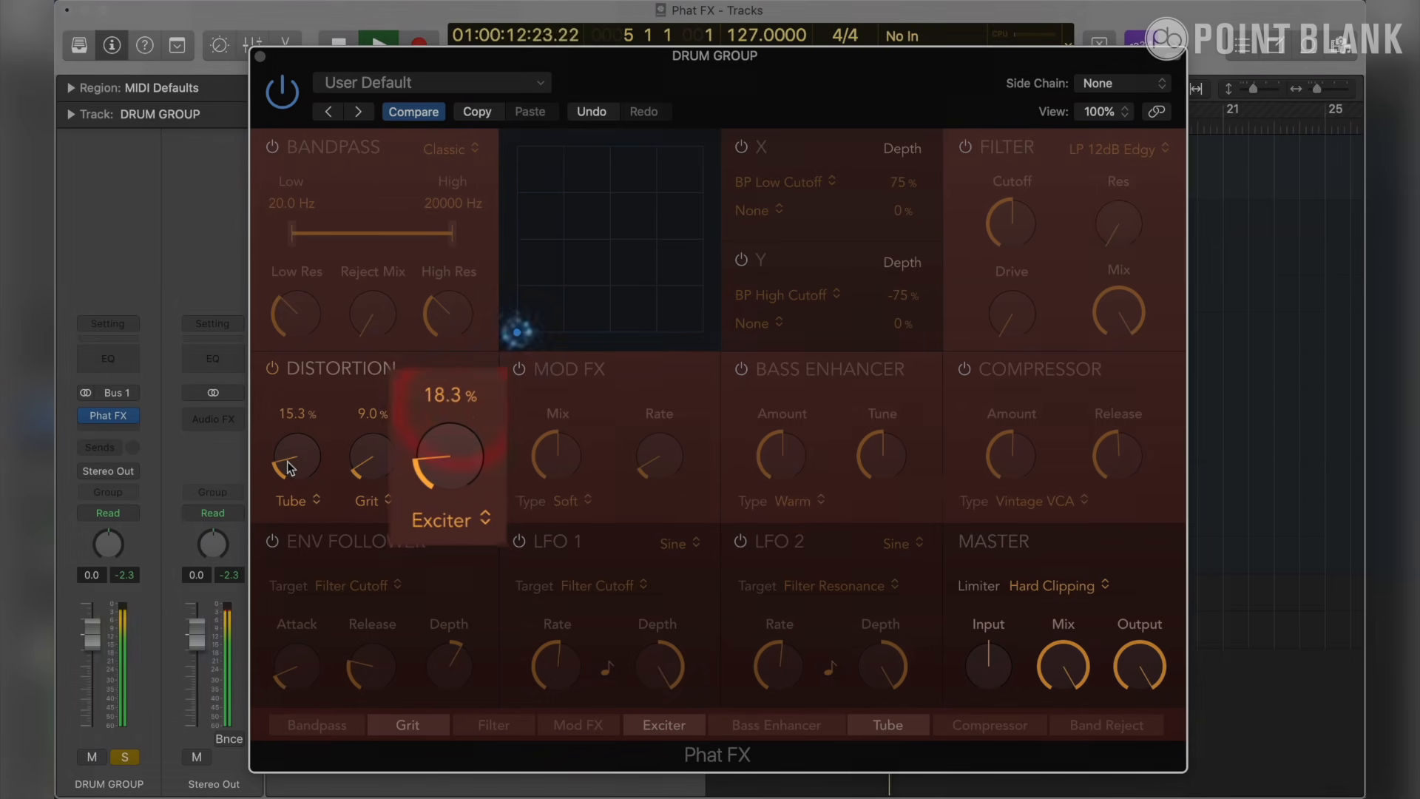
- Lower the Tube amount to 14.8% and compare the drums with the Distortion section off and on
left_click_drag(287, 459, 286, 462)
left_click(272, 368)
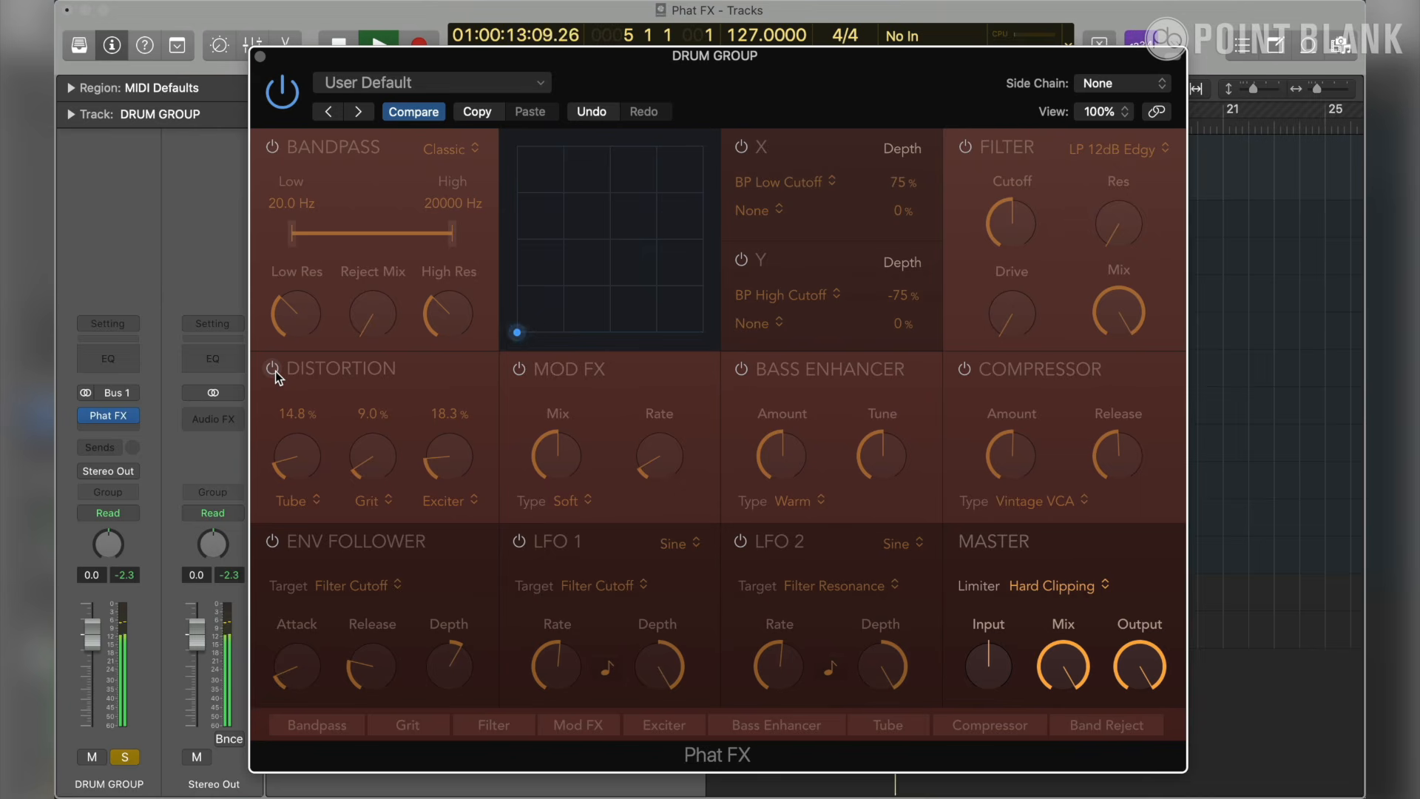
left_click(273, 368)
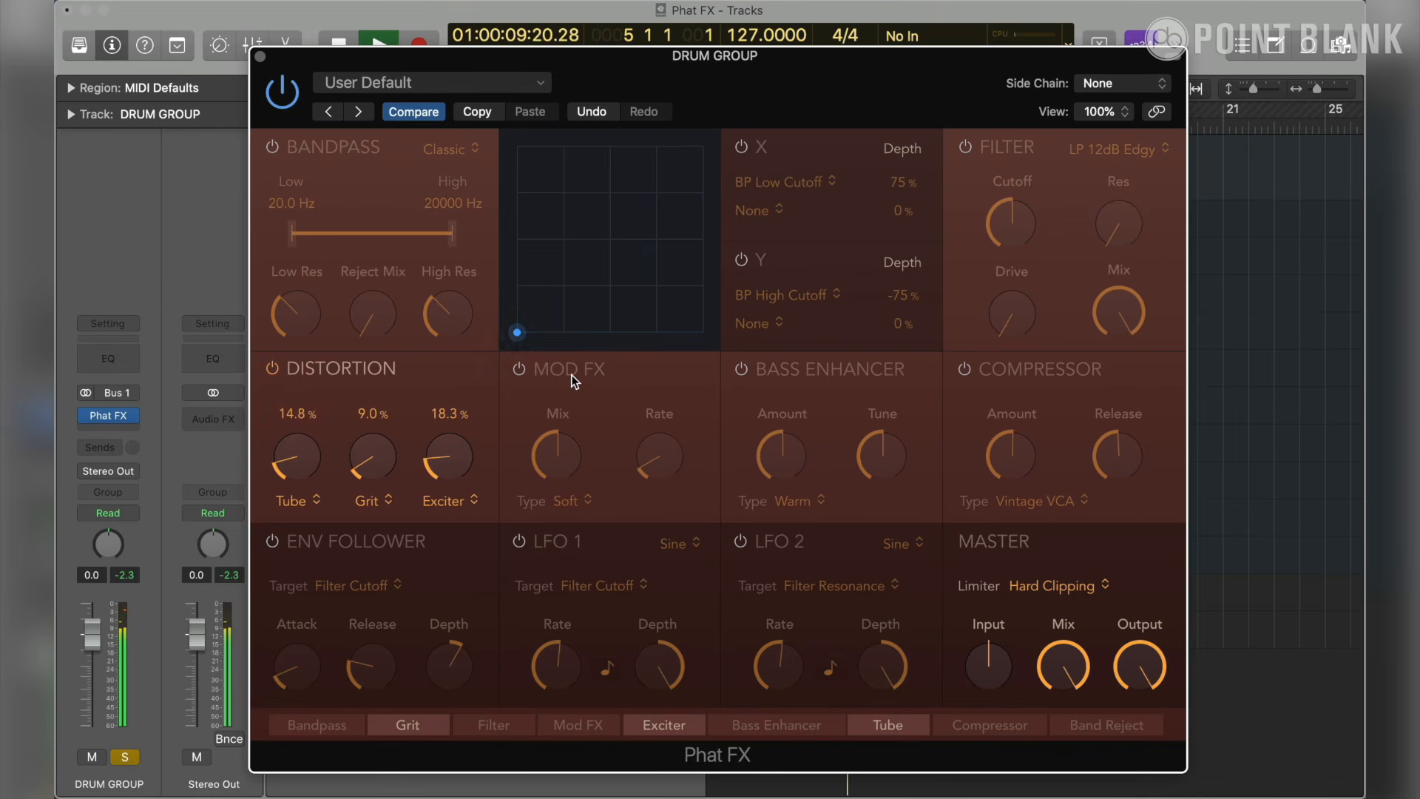
- Stop playback and collapse the score editor below the tracks
key("space")
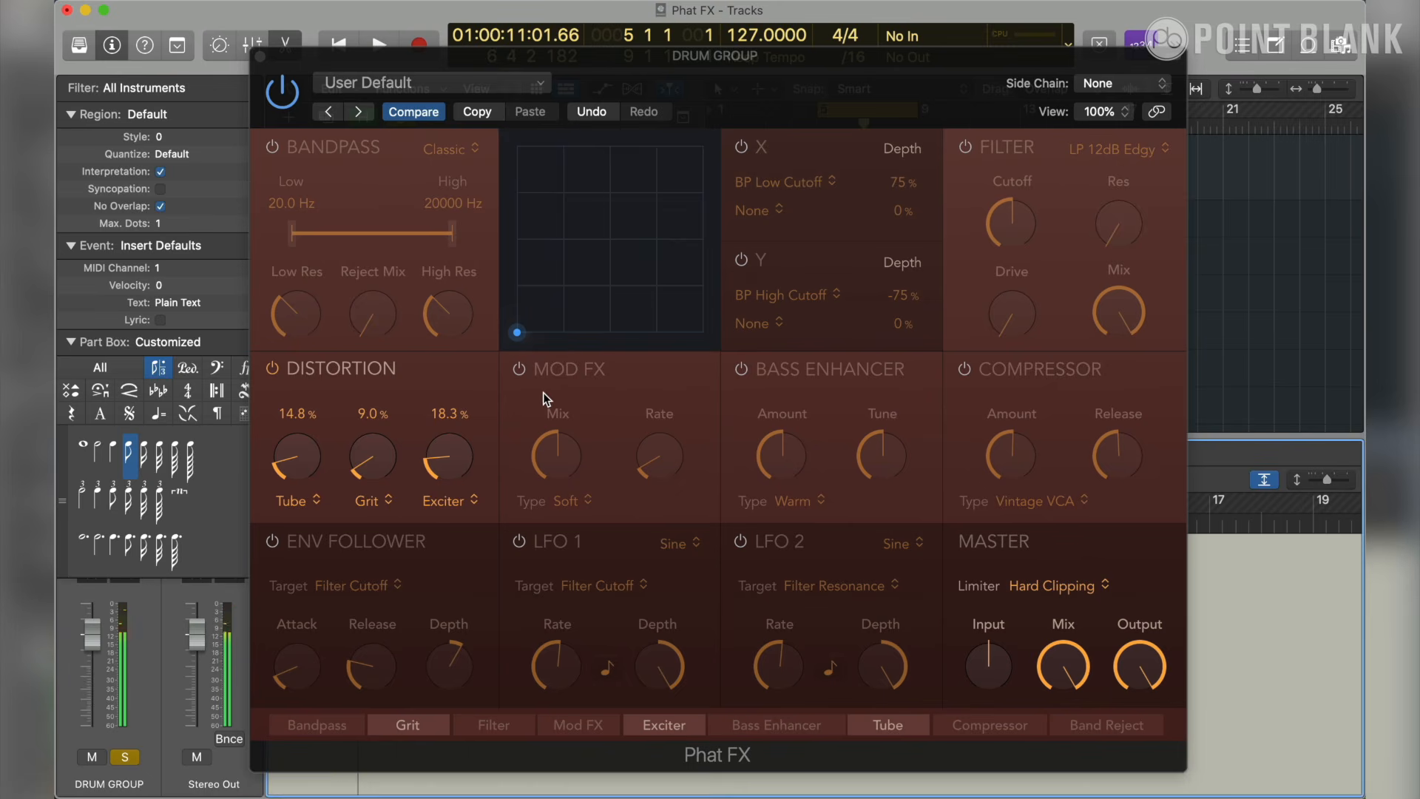
left_click_drag(1338, 437, 1344, 788)
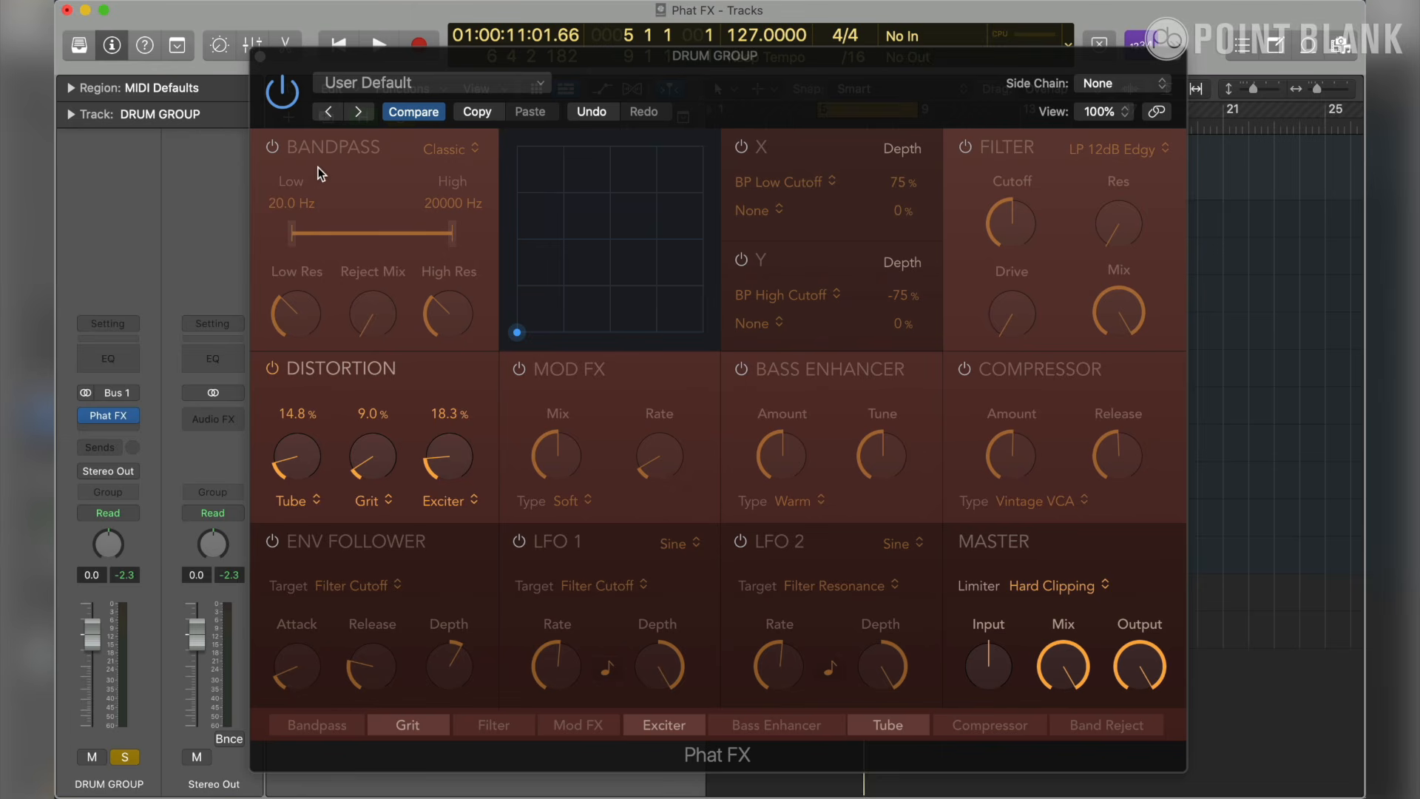
- Enable the Bandpass section in Phat FX, keeping the low cutoff at 20.0 Hz
left_click(275, 145)
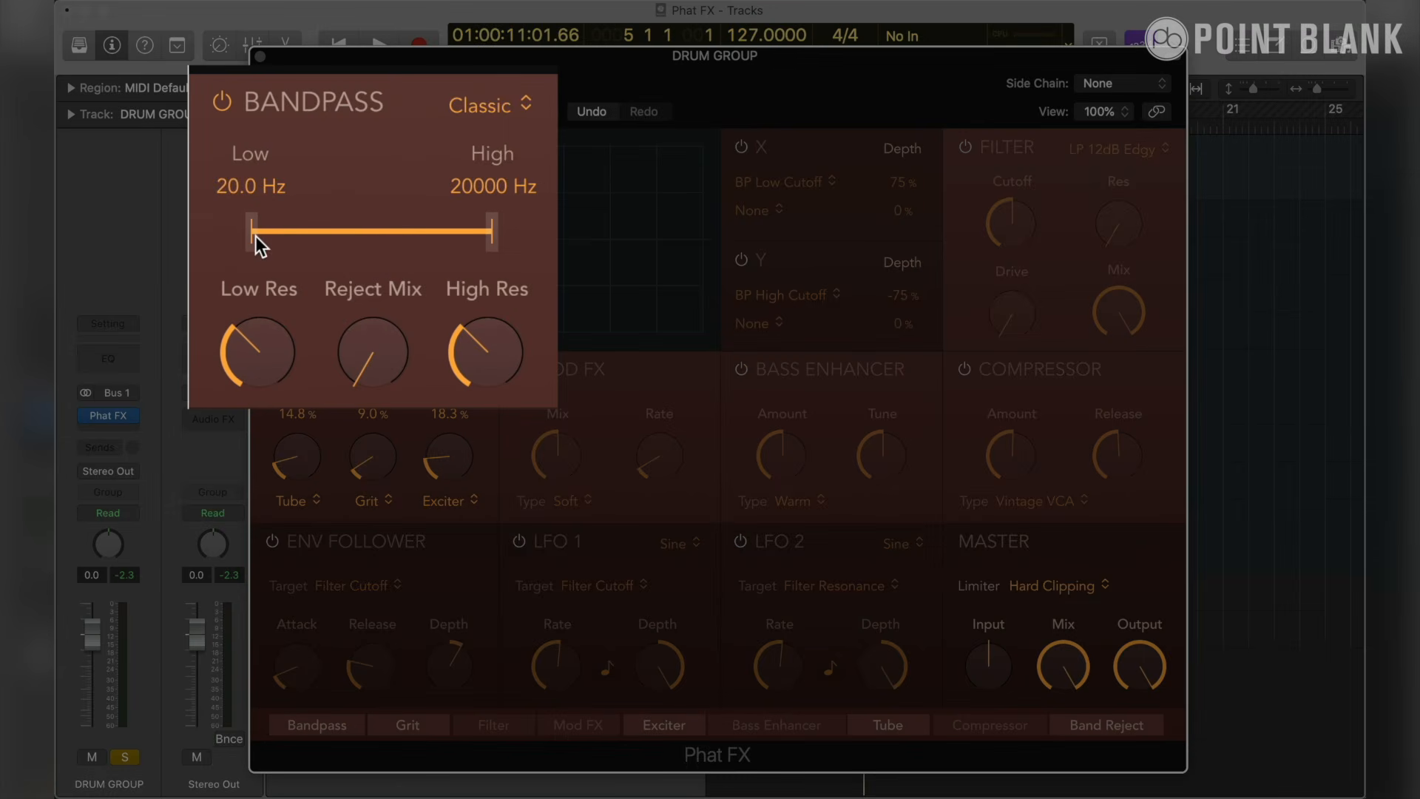
mouse_move(255, 236)
left_mouse_down()
mouse_move(299, 241)
mouse_move(255, 235)
left_mouse_up()
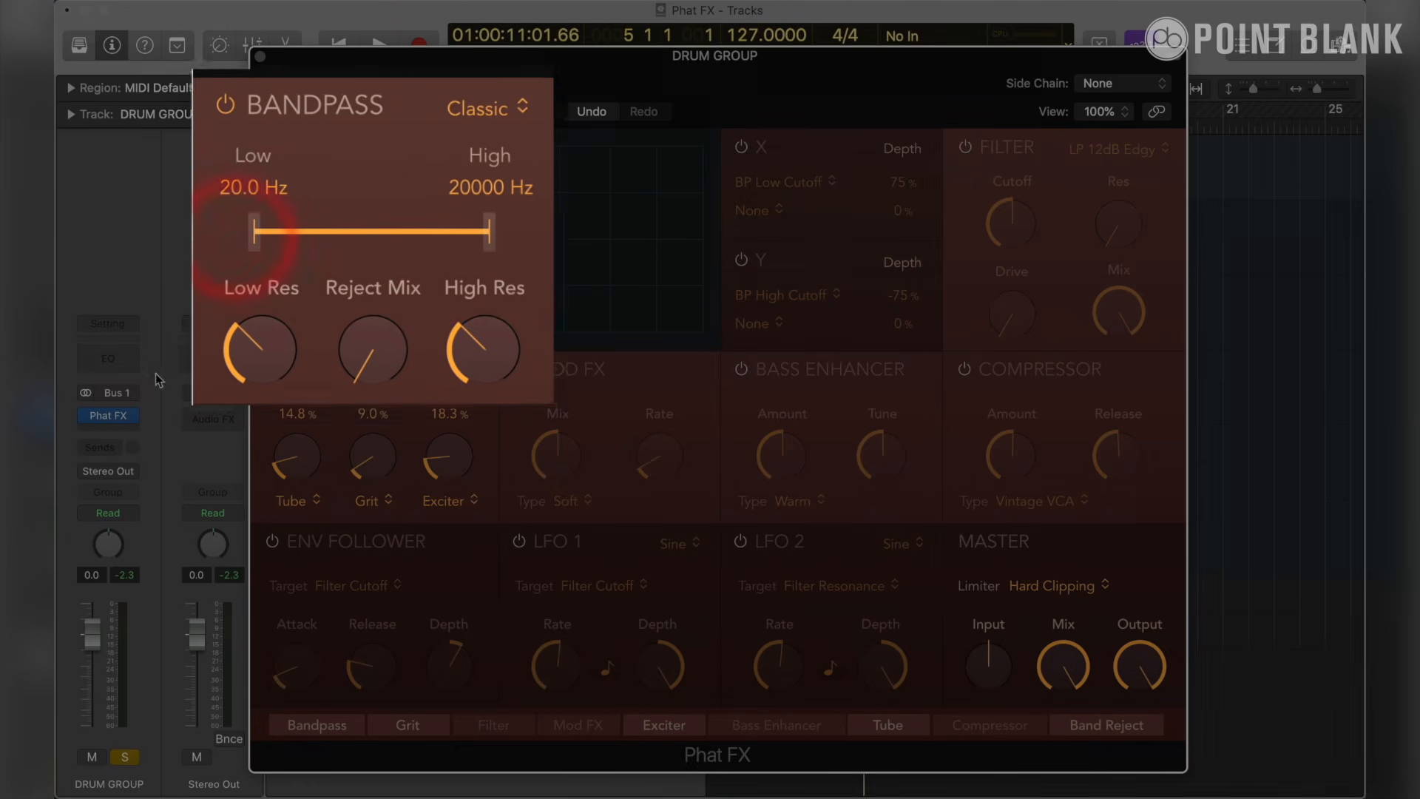
- Add a Channel EQ to the DRUM GROUP track and reposition its window
left_click(108, 358)
left_click_drag(873, 255, 787, 255)
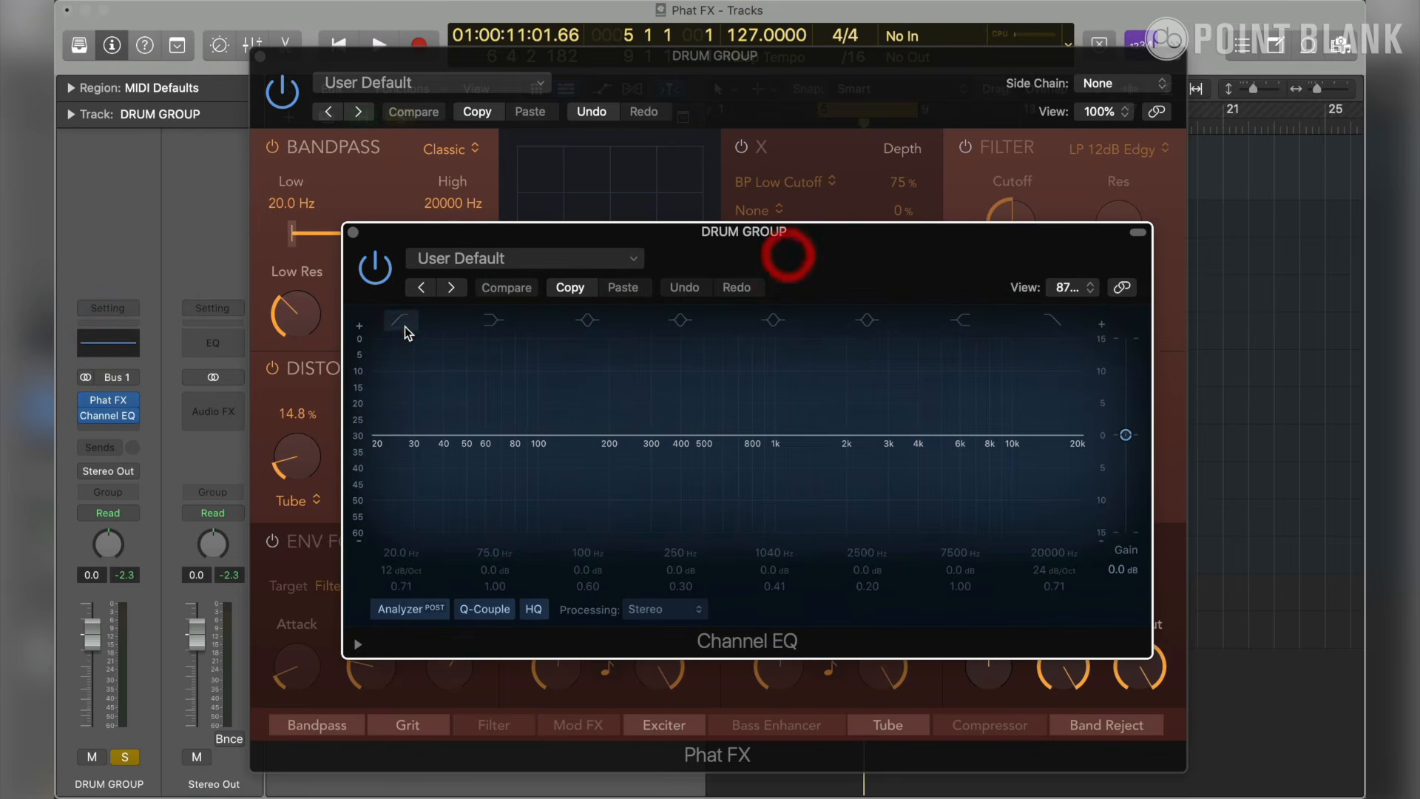
- Try a low cut at 47.4 Hz with a 36 dB/Oct slope in the Channel EQ, and remove that EQ from DRUM GROUP
left_click(402, 321)
mouse_move(405, 568)
left_mouse_down()
mouse_move(402, 526)
mouse_move(401, 550)
left_mouse_up()
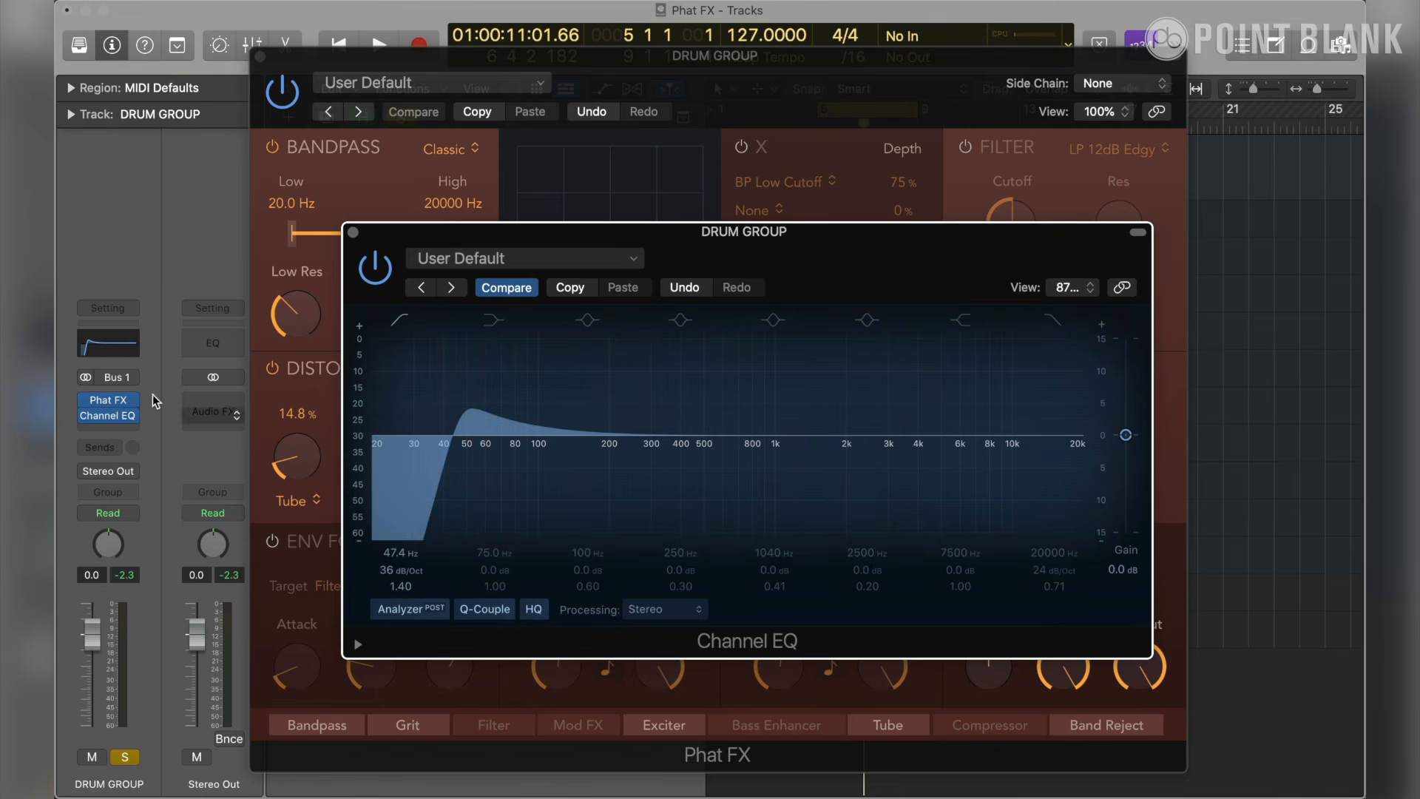
left_click(134, 416)
left_click(139, 440)
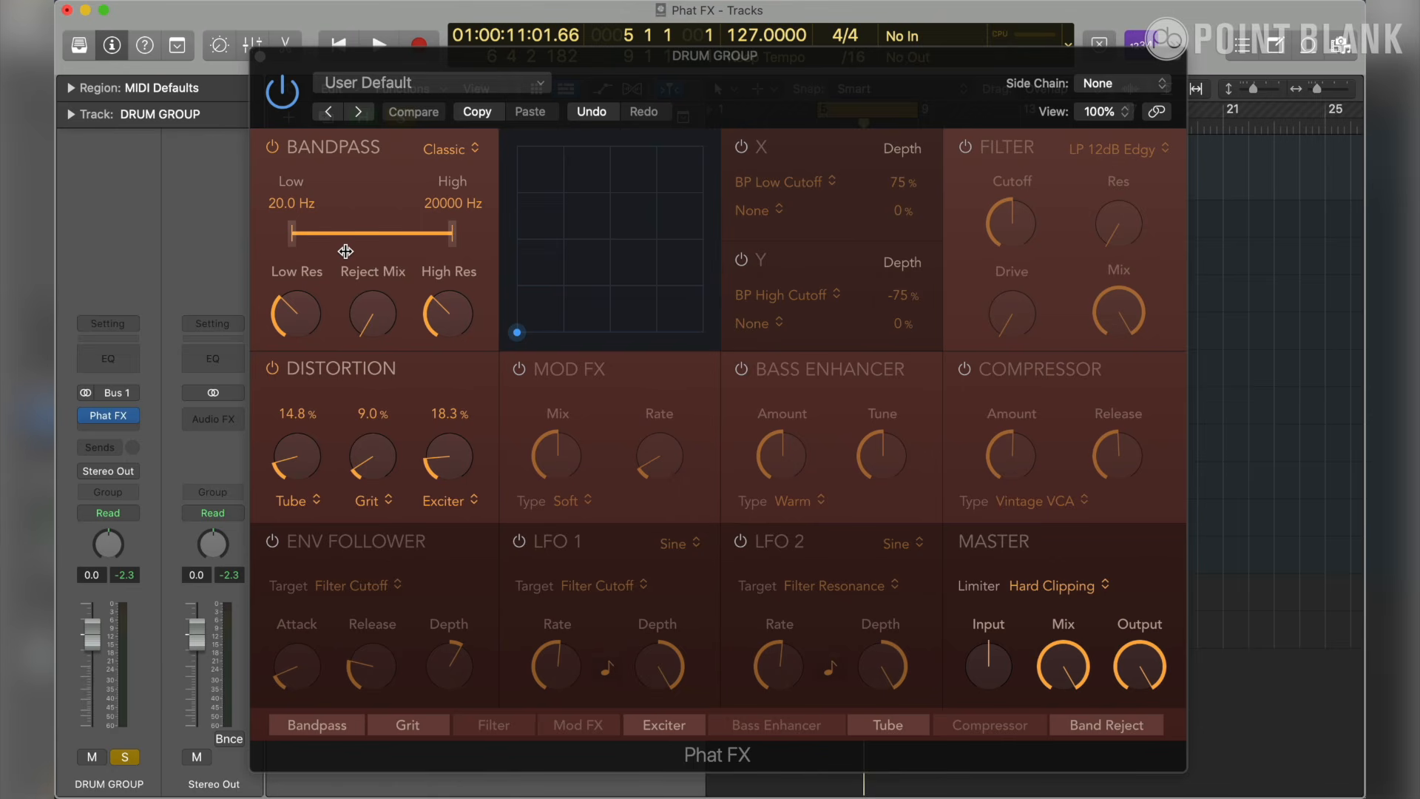
- Start playback, set the Bandpass low cutoff to 59.2 Hz and compare the drums with the section off and on
key("space")
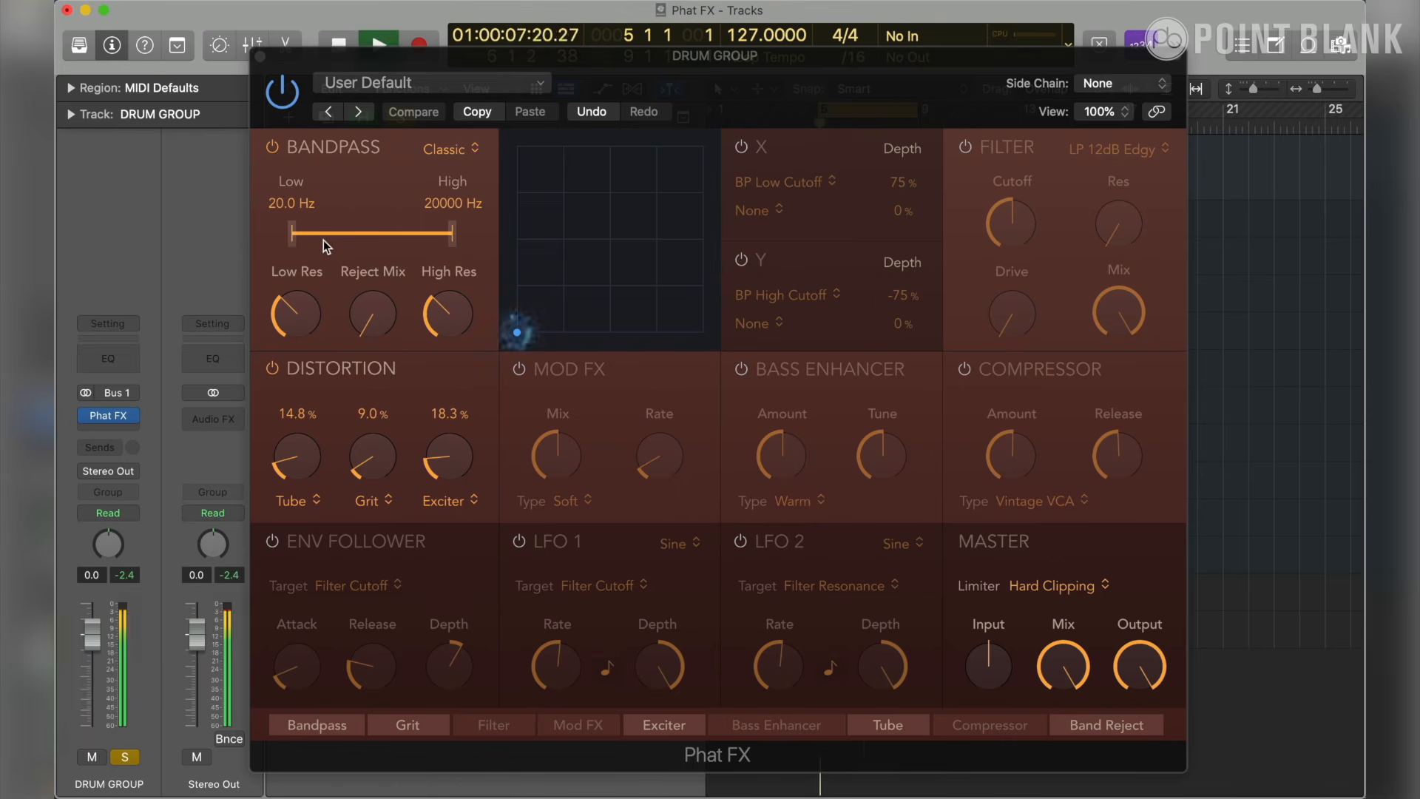
left_click_drag(252, 240, 289, 241)
left_click(223, 103)
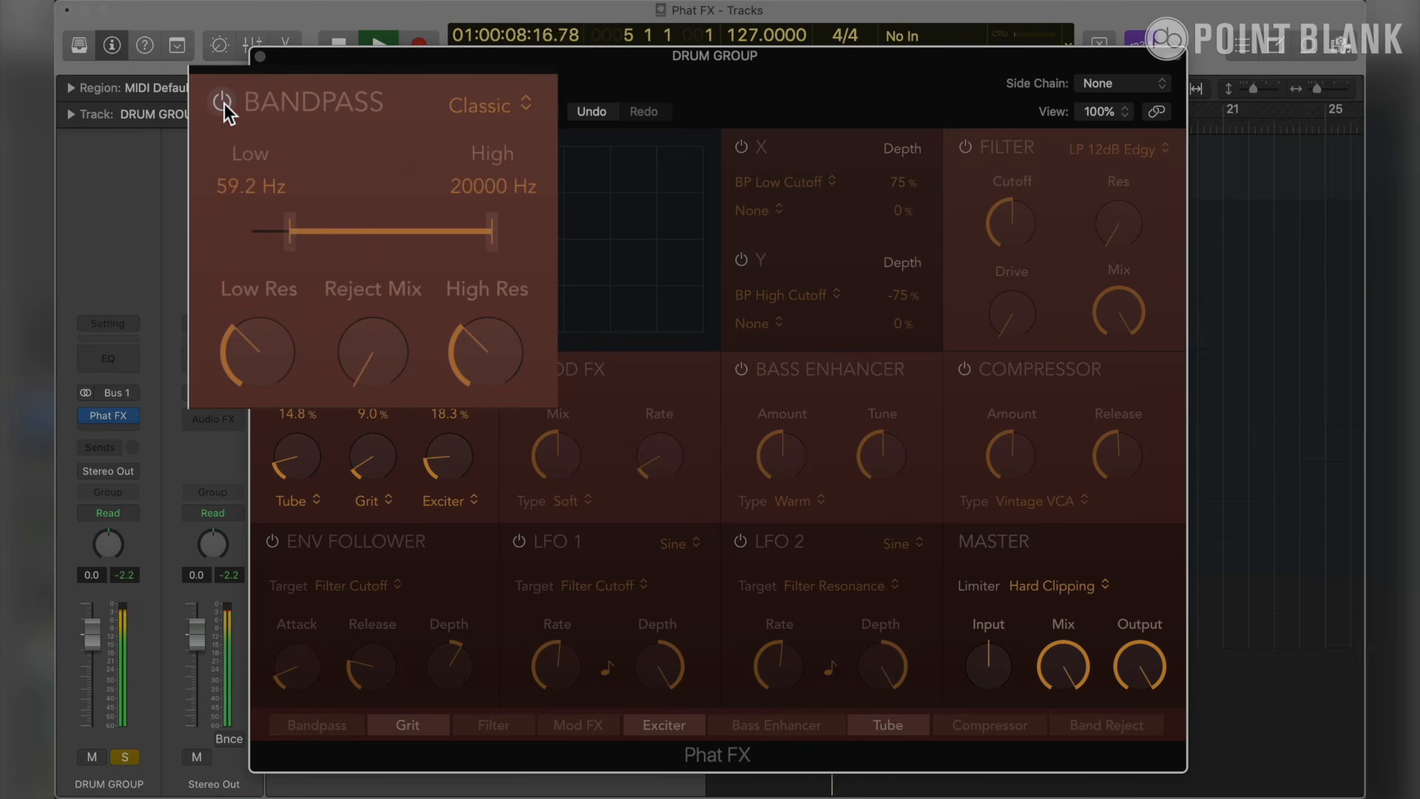
left_click(224, 102)
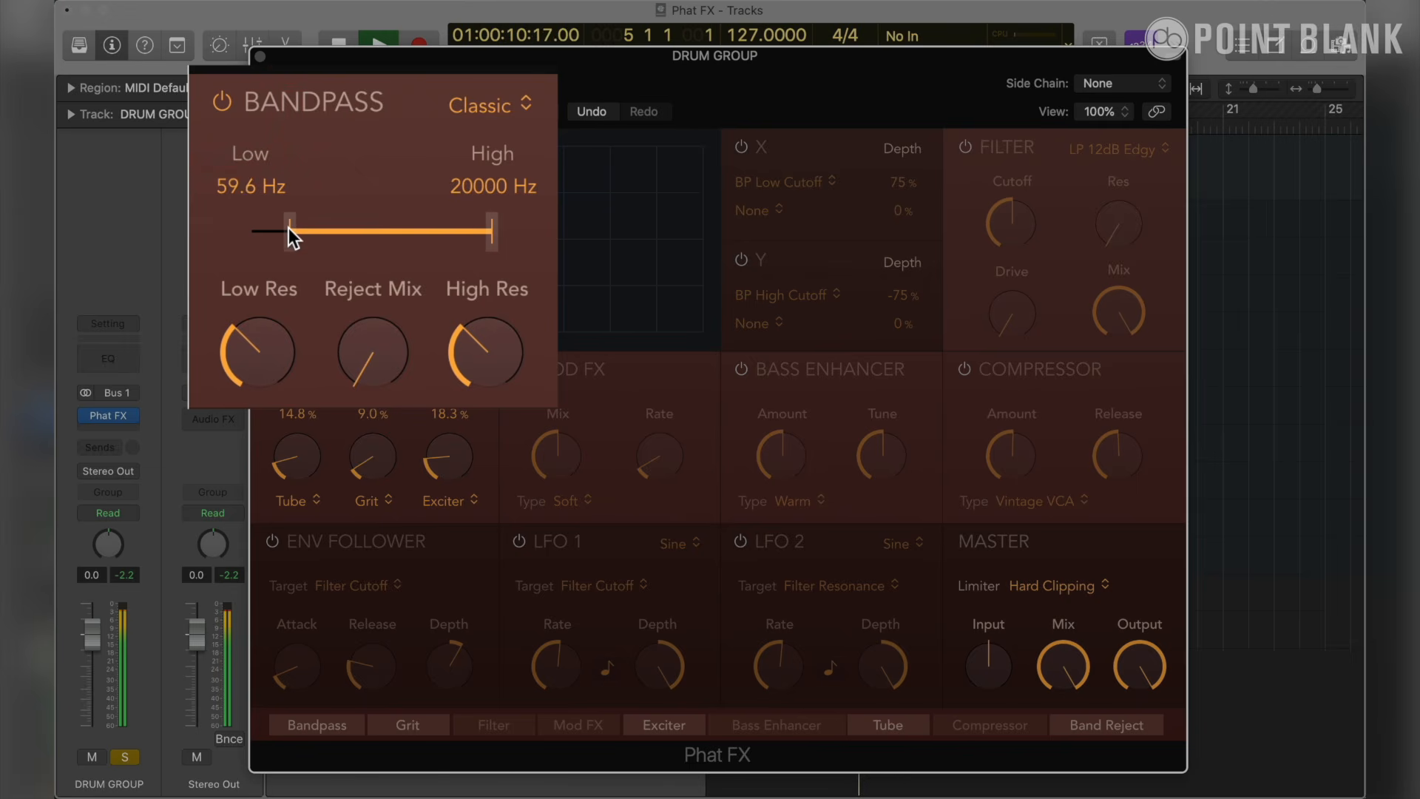
- Lower the Bandpass low cutoff to 44.3 Hz and then 40.2 Hz, comparing the section off and on at each setting
left_click_drag(289, 228, 277, 229)
left_click(223, 102)
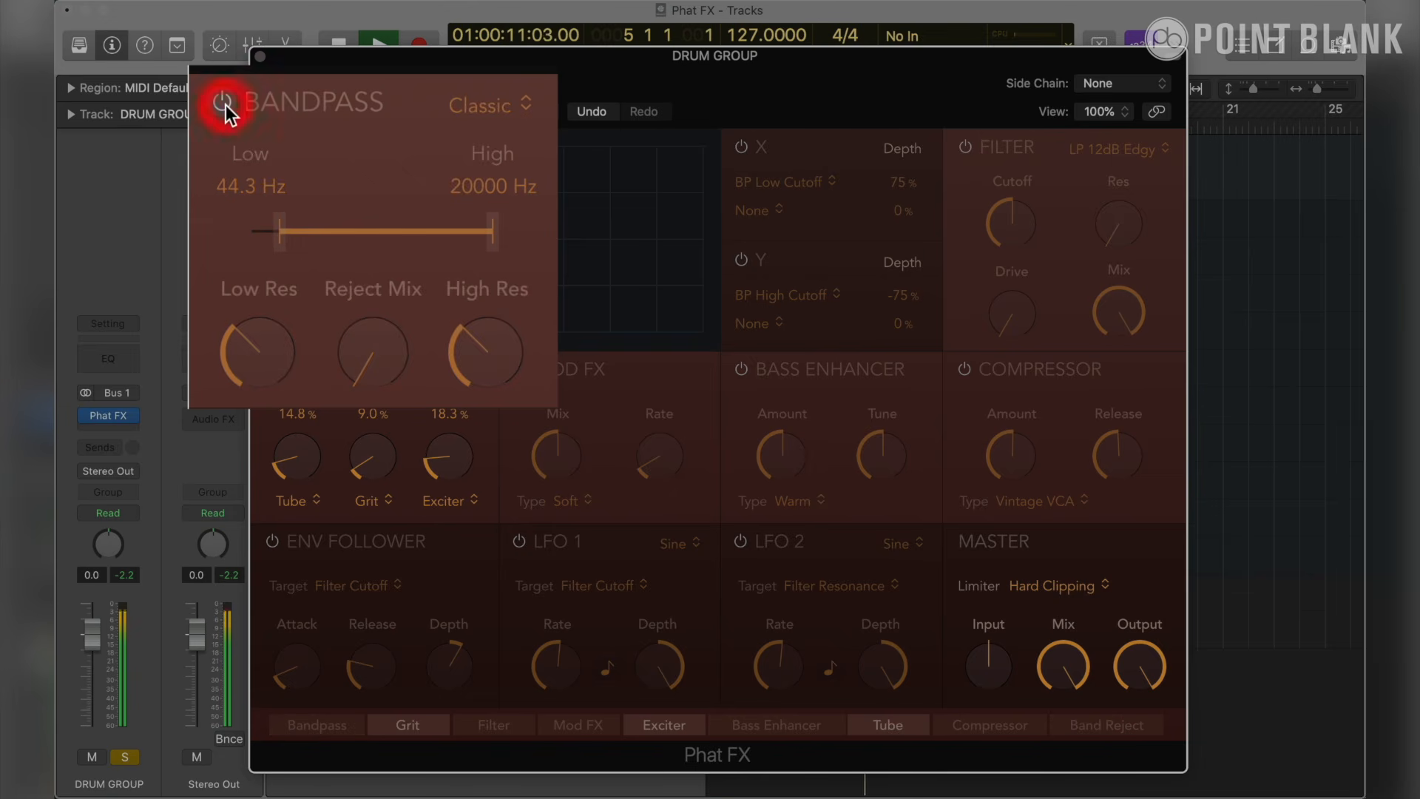
left_click(223, 102)
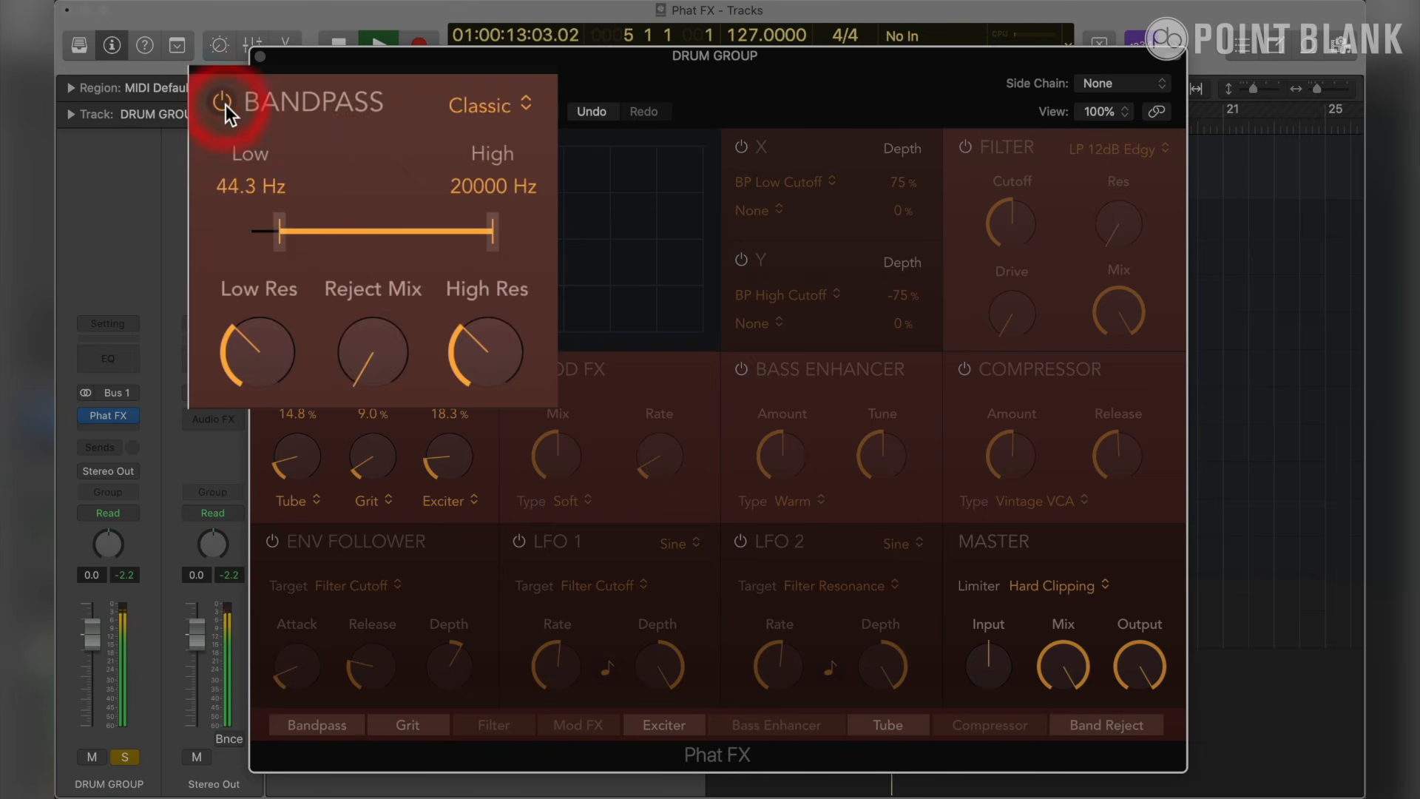
left_click_drag(284, 247, 281, 247)
left_click(224, 102)
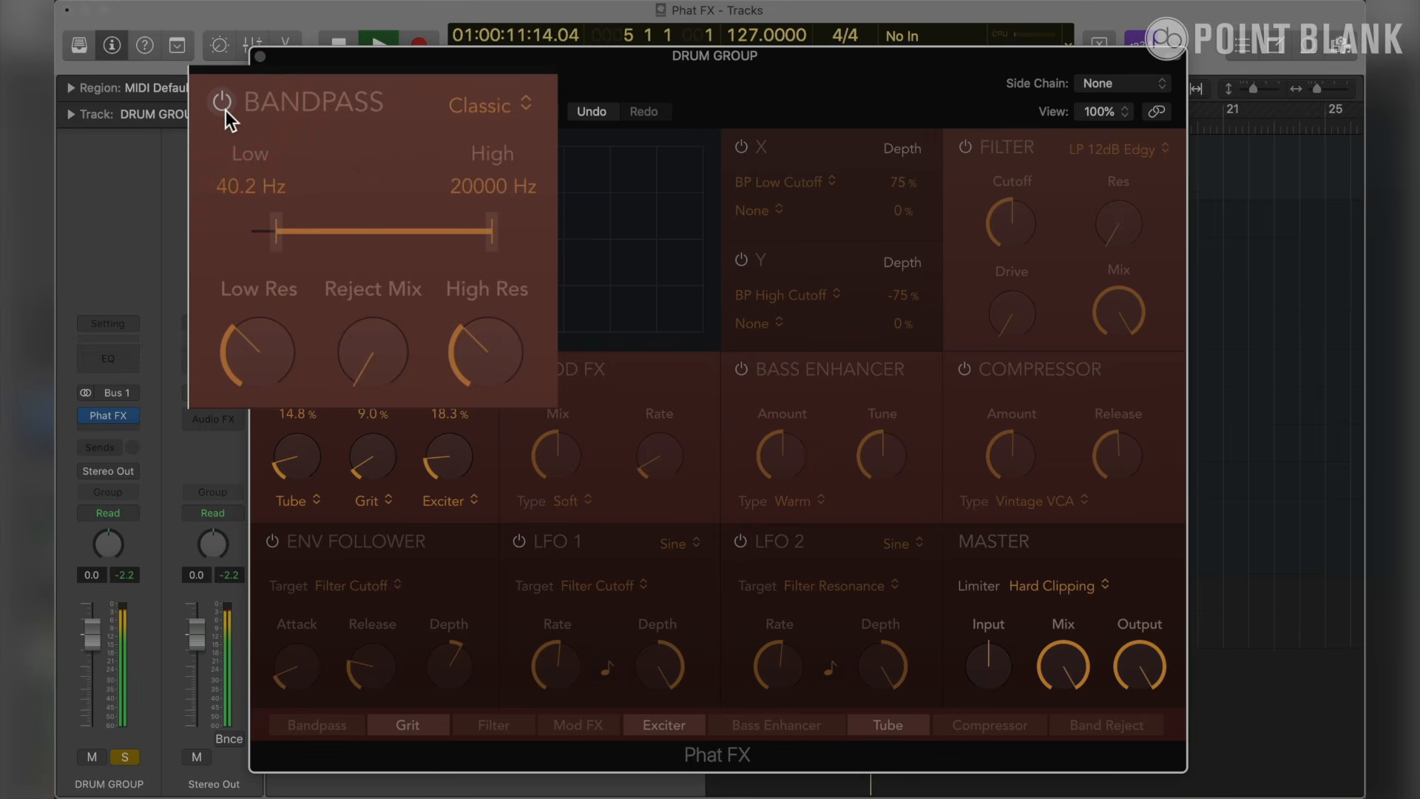
left_click(225, 110)
- Fine-tune the Bandpass low cutoff to 39.4 Hz and then 40.5 Hz, checking each setting with the section off and on
left_click_drag(281, 242, 278, 243)
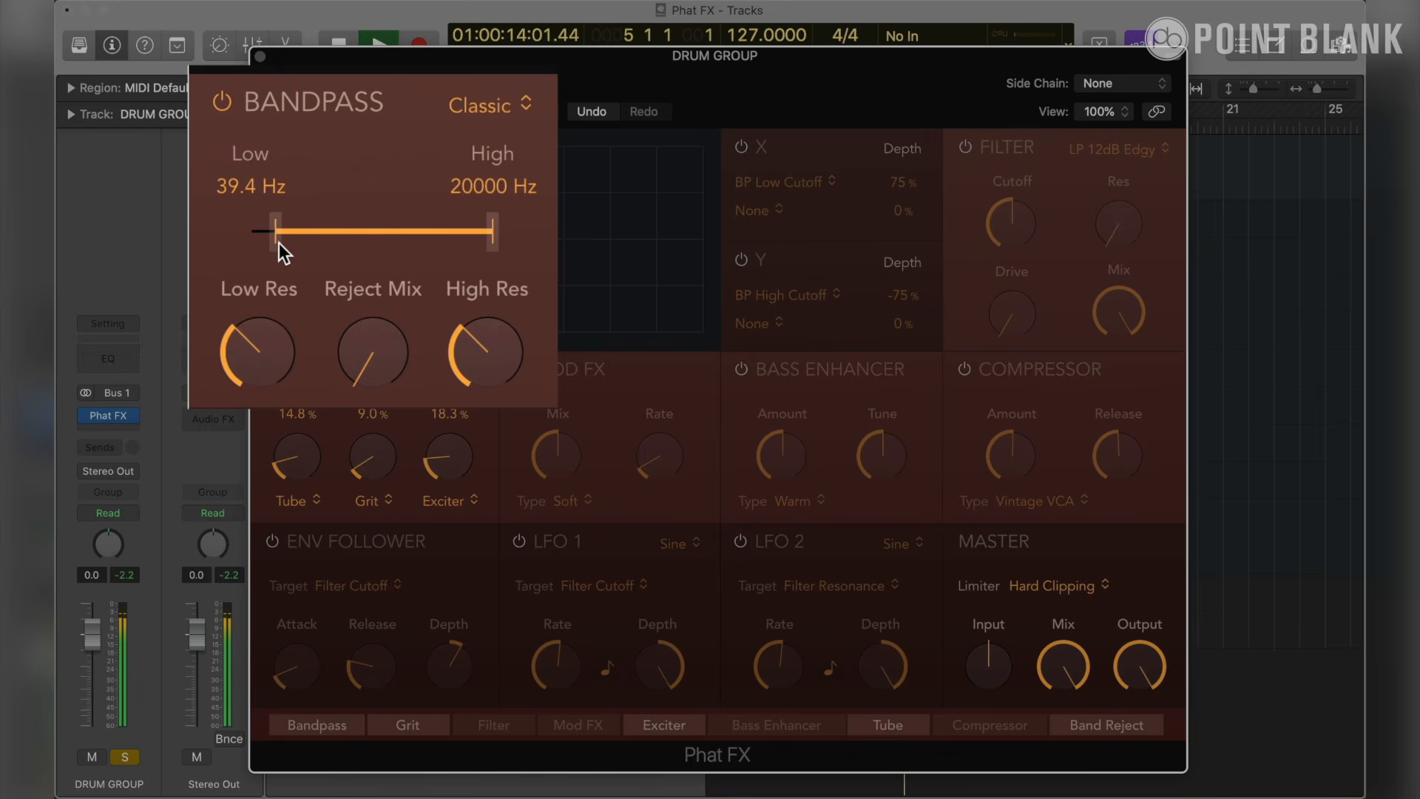
left_click(223, 102)
left_click(224, 102)
left_click_drag(279, 247, 277, 247)
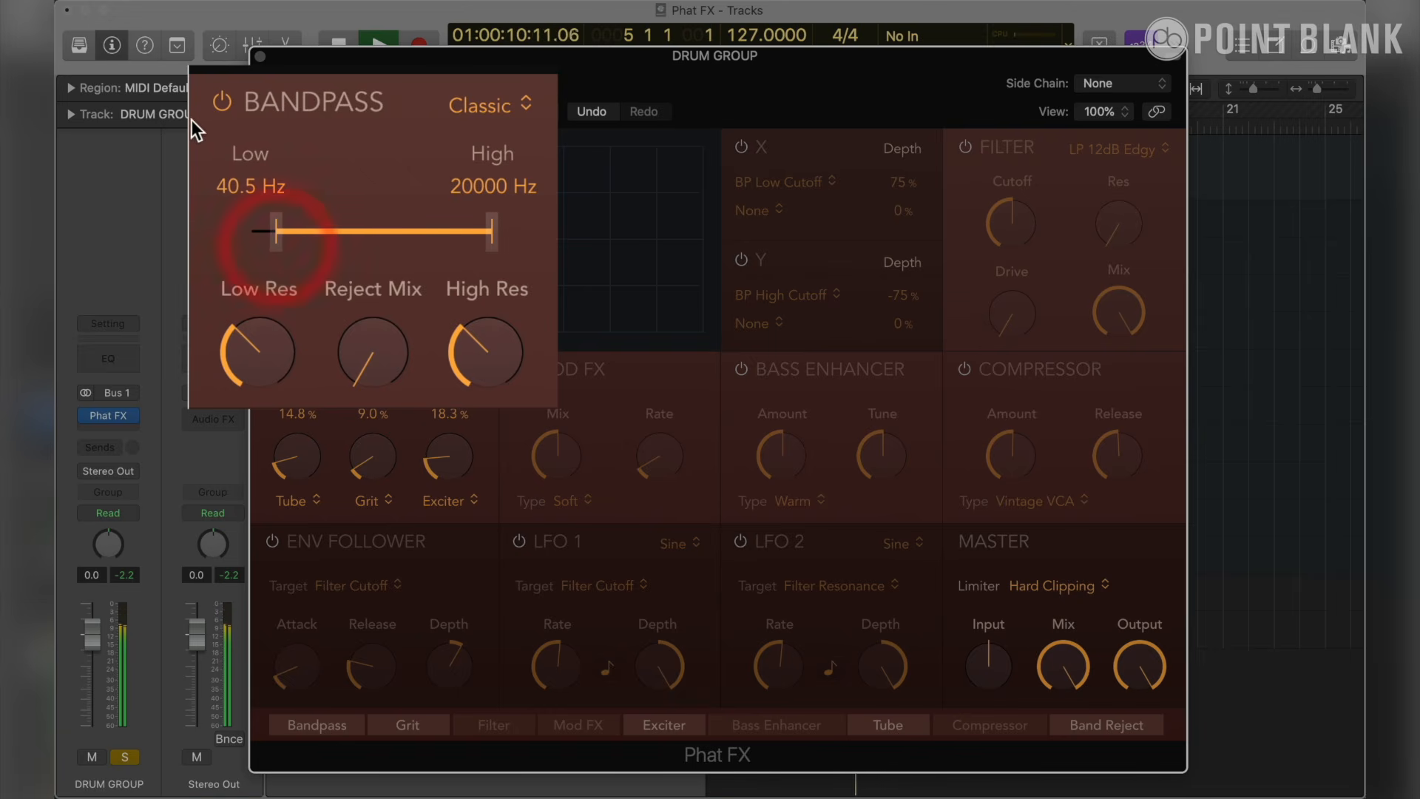
left_click(219, 104)
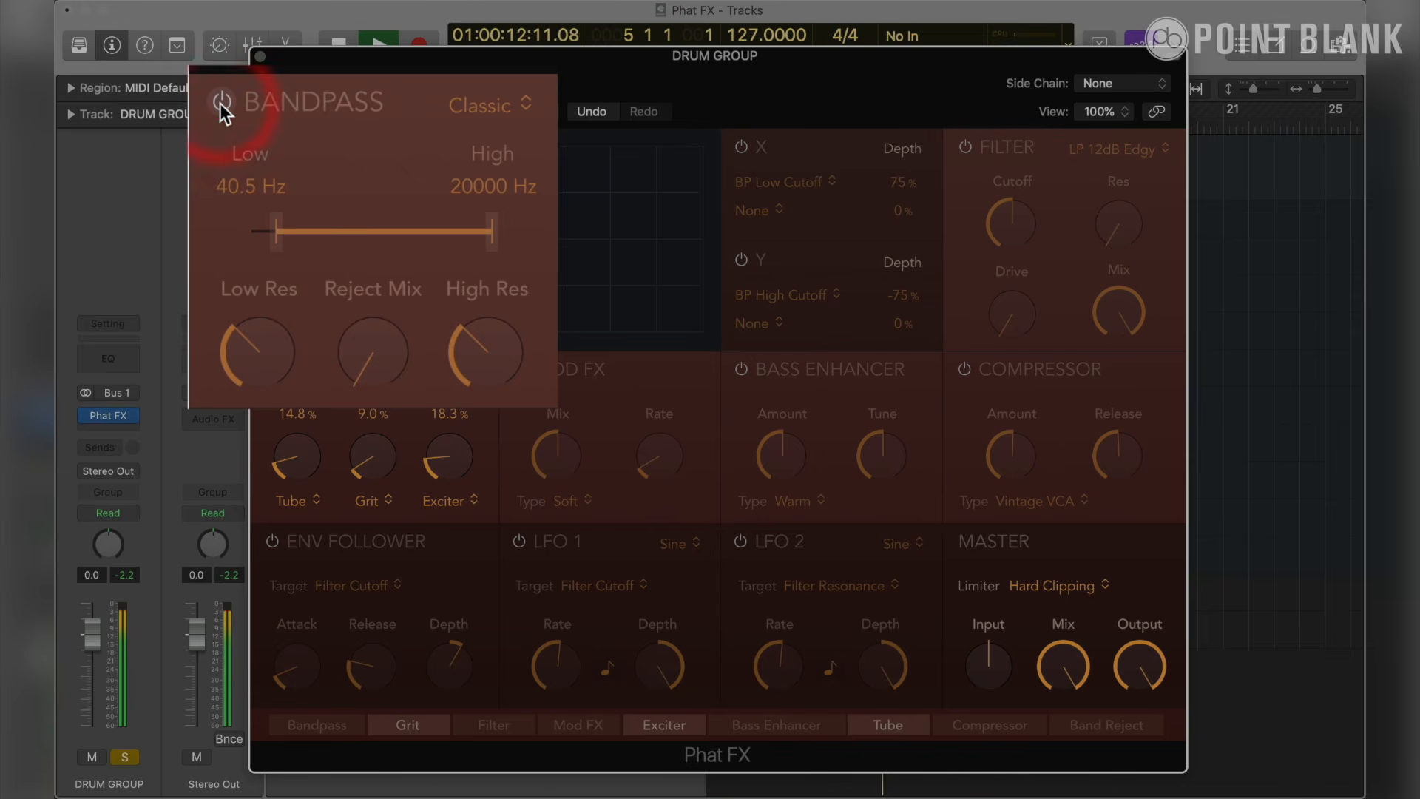
left_click(220, 104)
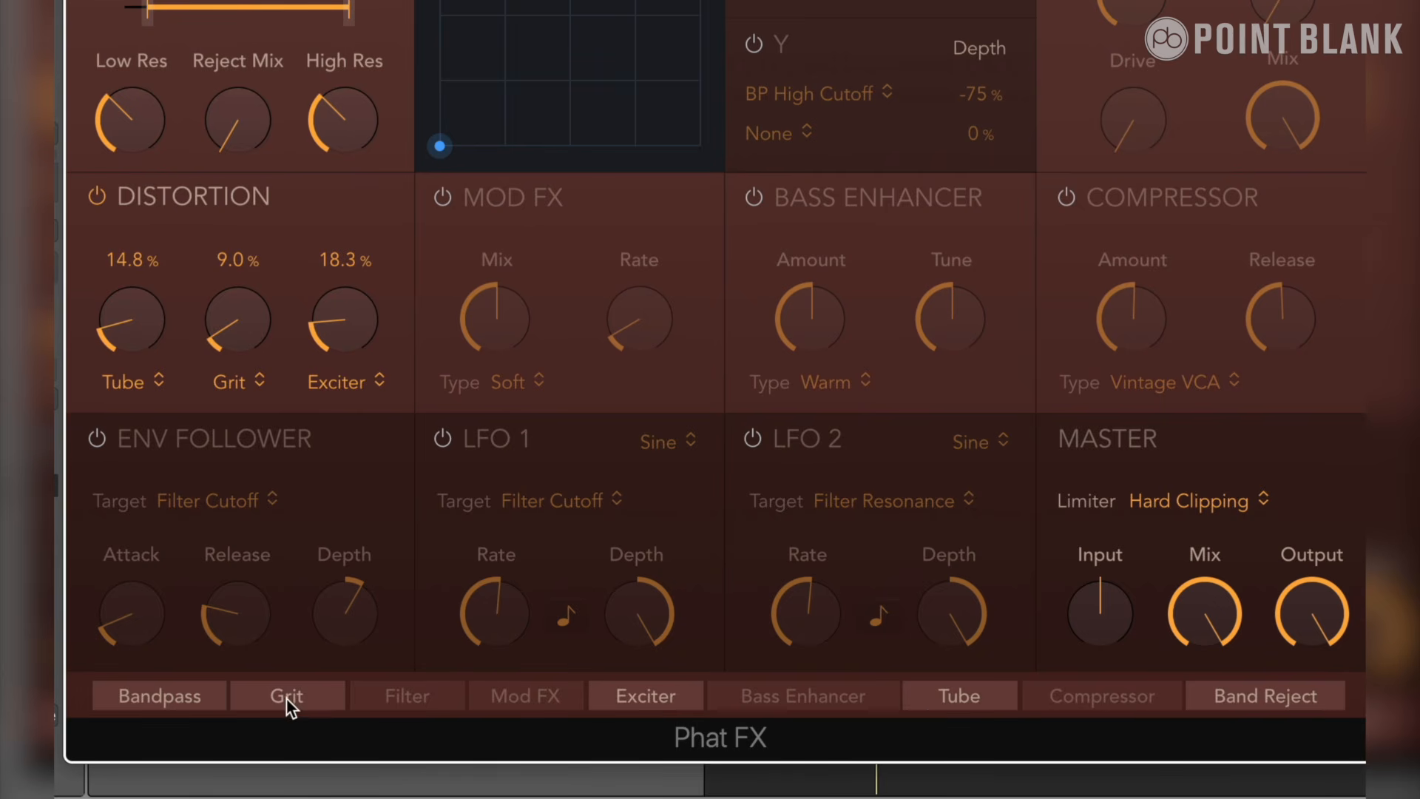
- Move Bandpass directly after Tube in the effect processing order and compare the drums with Bandpass off and on
left_click_drag(200, 704, 977, 727)
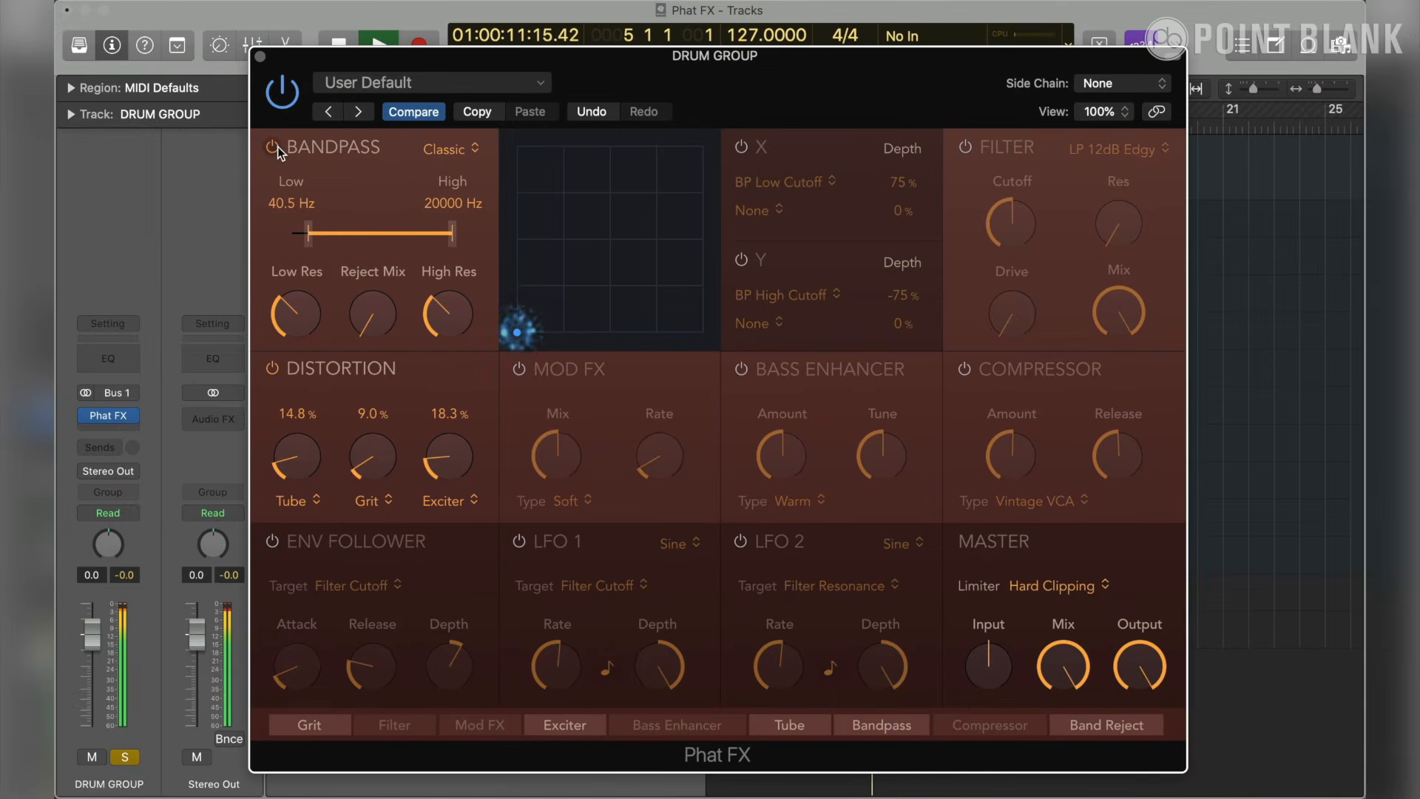
left_click(273, 148)
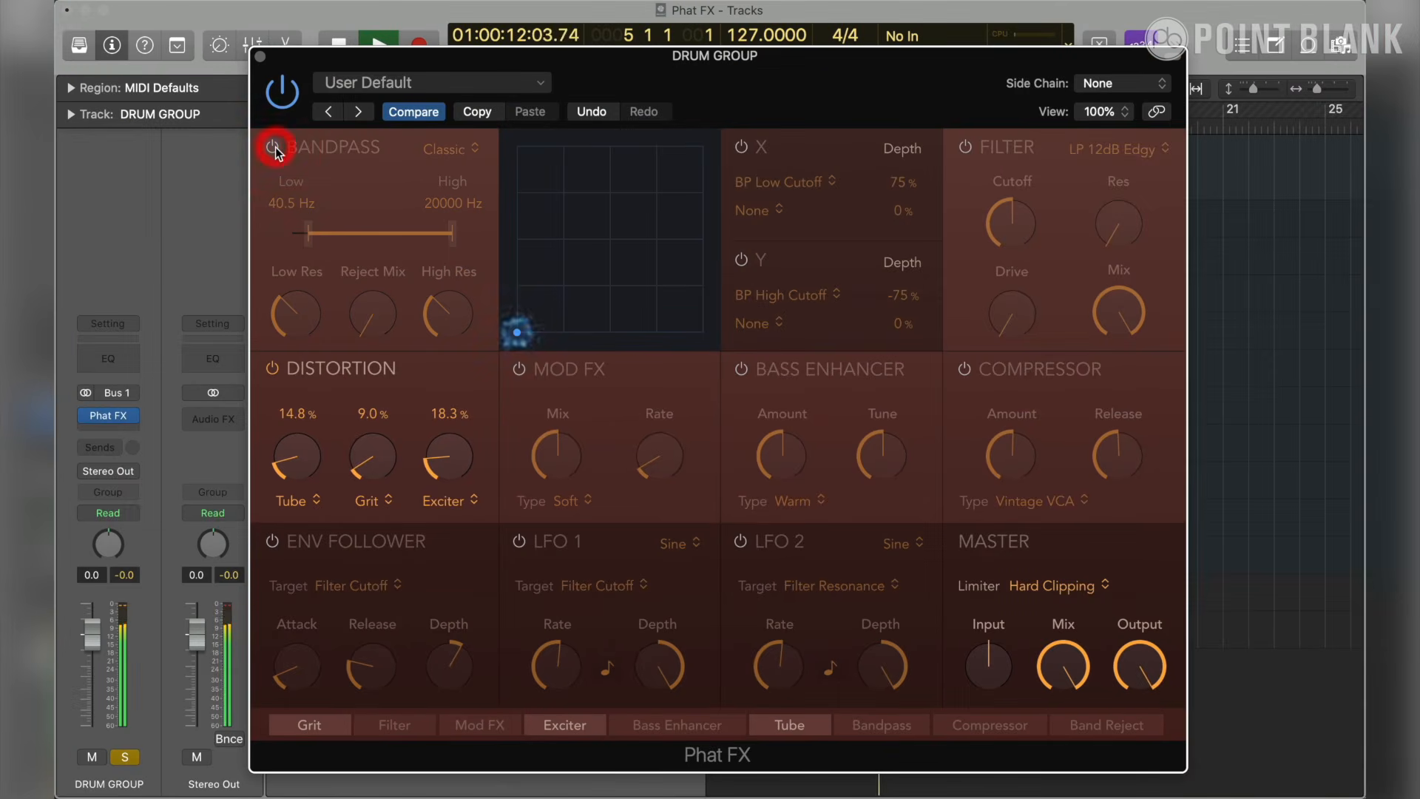
left_click(274, 147)
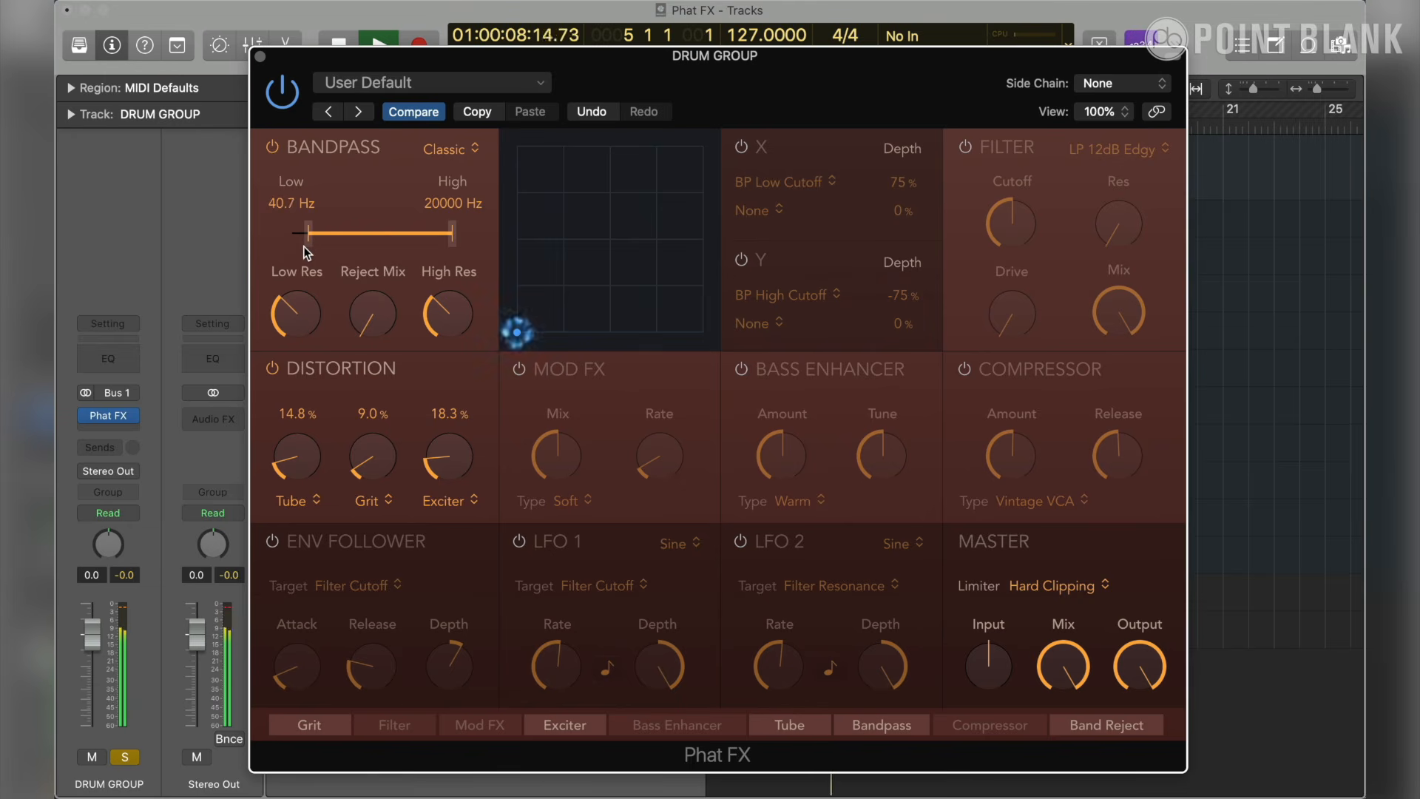
- Set the Bandpass low cutoff to 48.8 Hz, compare the section off and on, and stop playback
left_click_drag(303, 246, 310, 247)
left_click(272, 147)
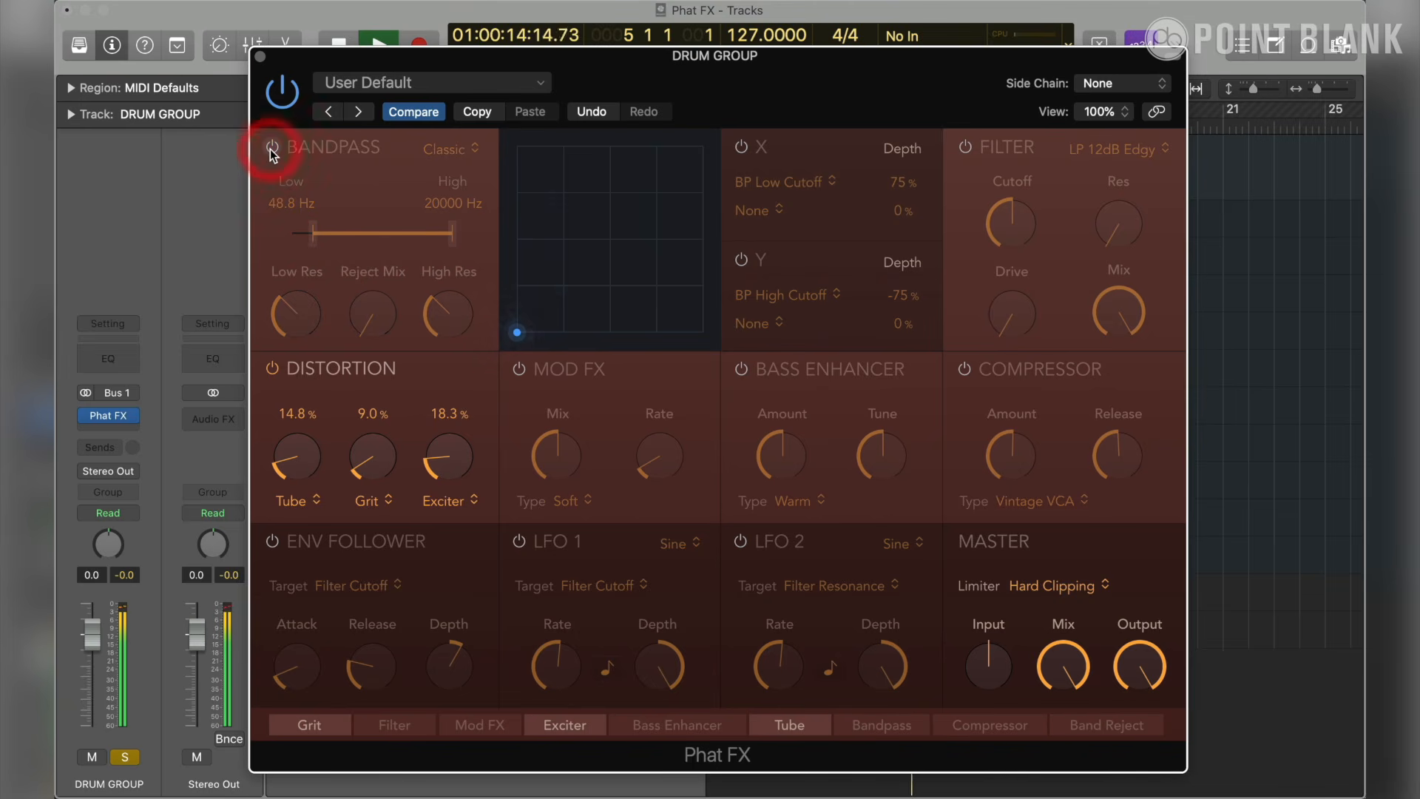
left_click(271, 148)
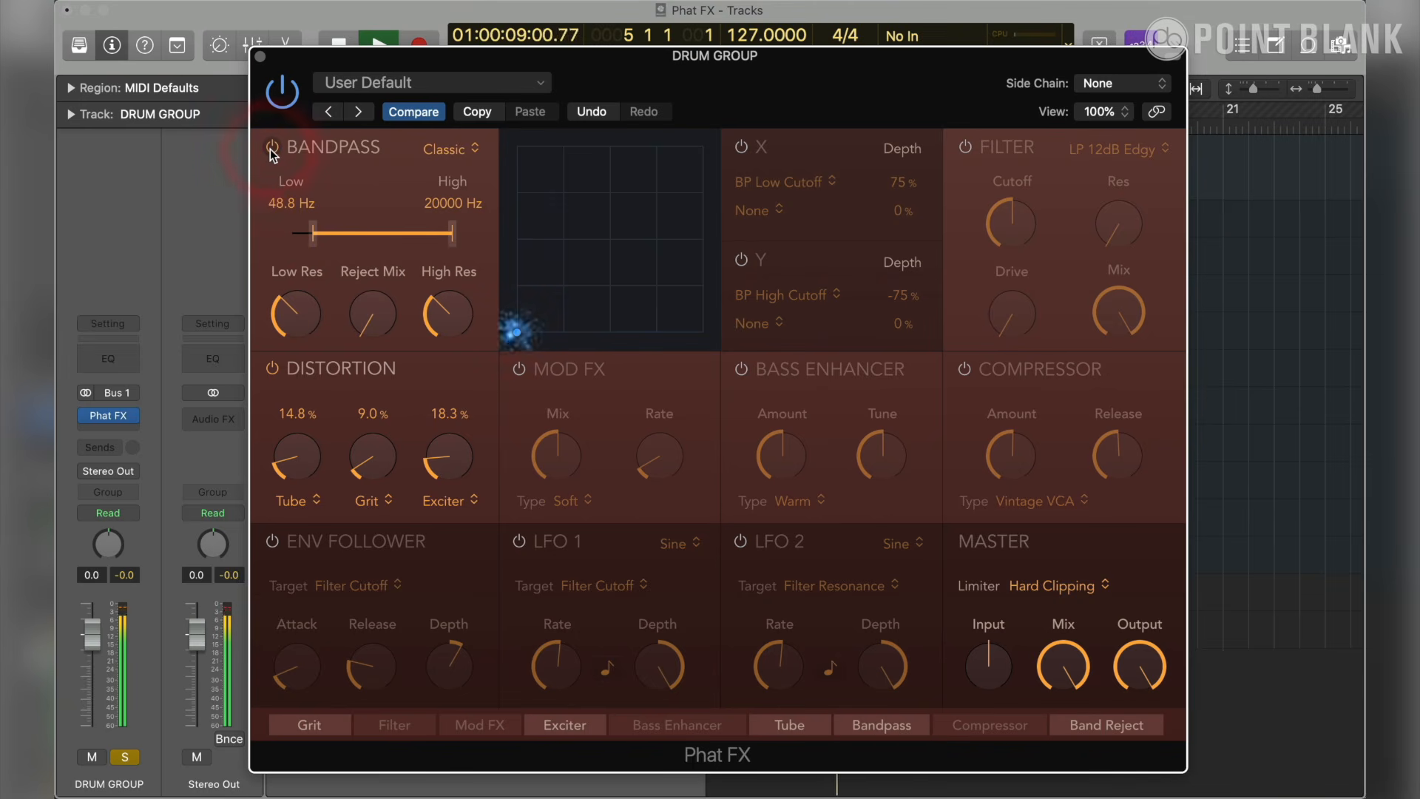
left_click_drag(902, 732, 880, 753)
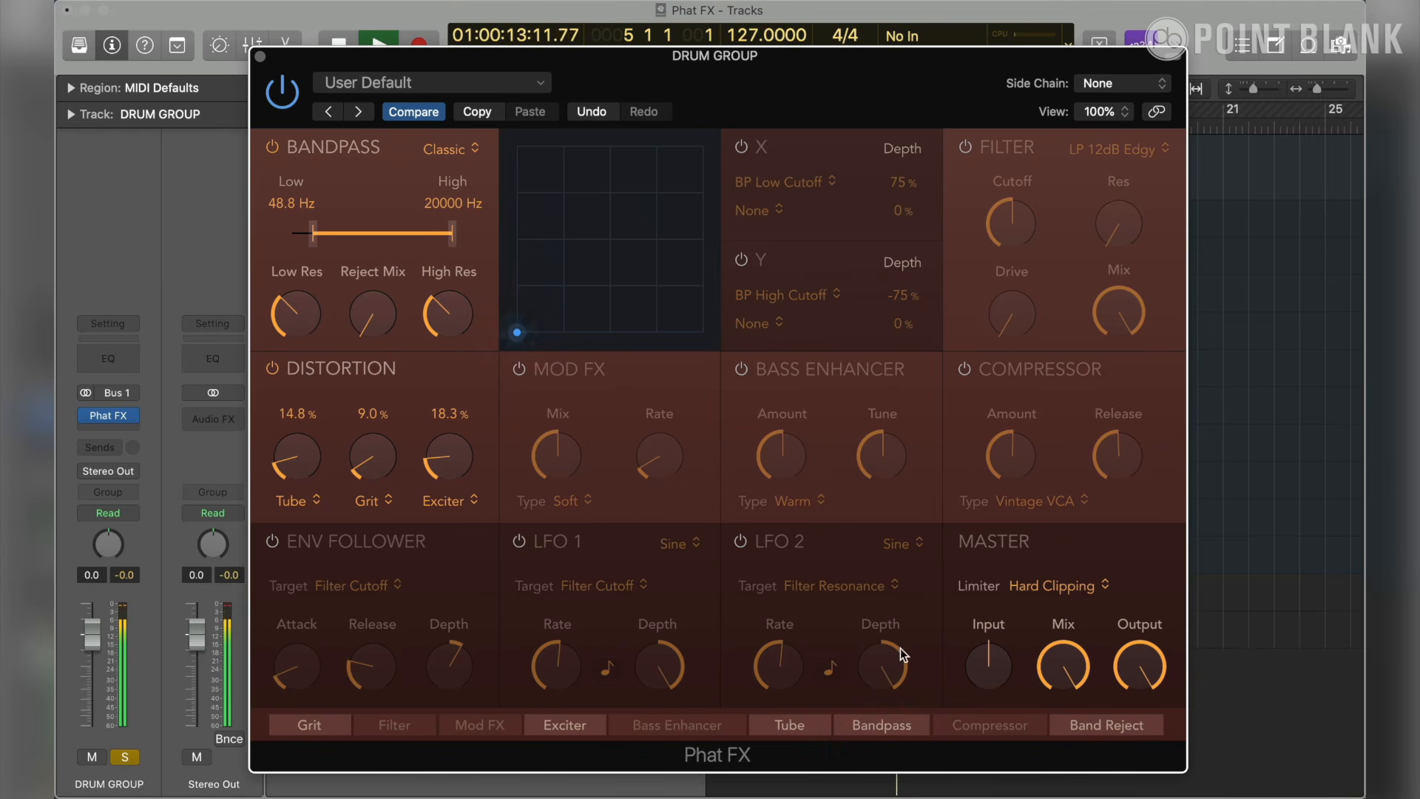
key("space")
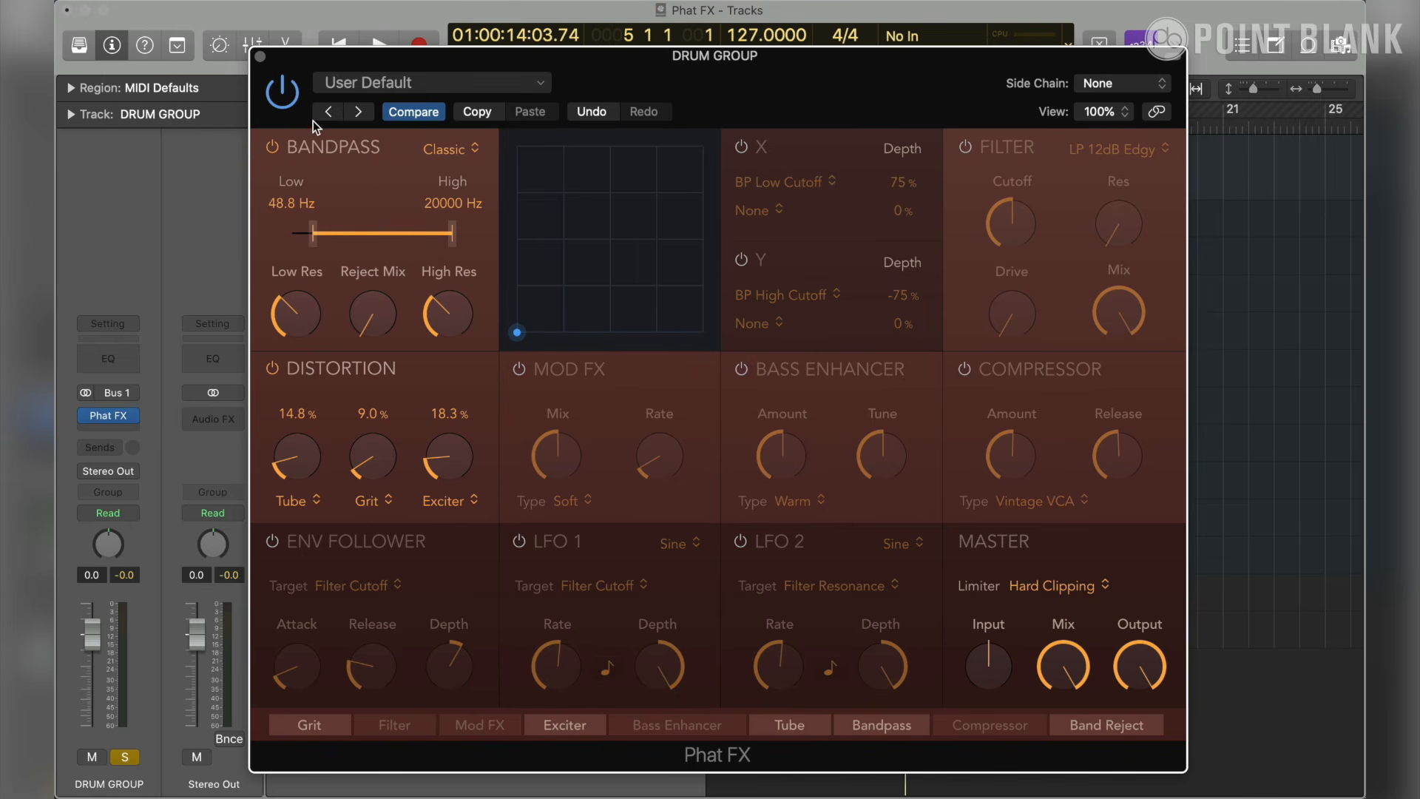
- Play the drums, compare the sound with the whole Phat FX plug-in bypassed and active, and stop playback
key("space")
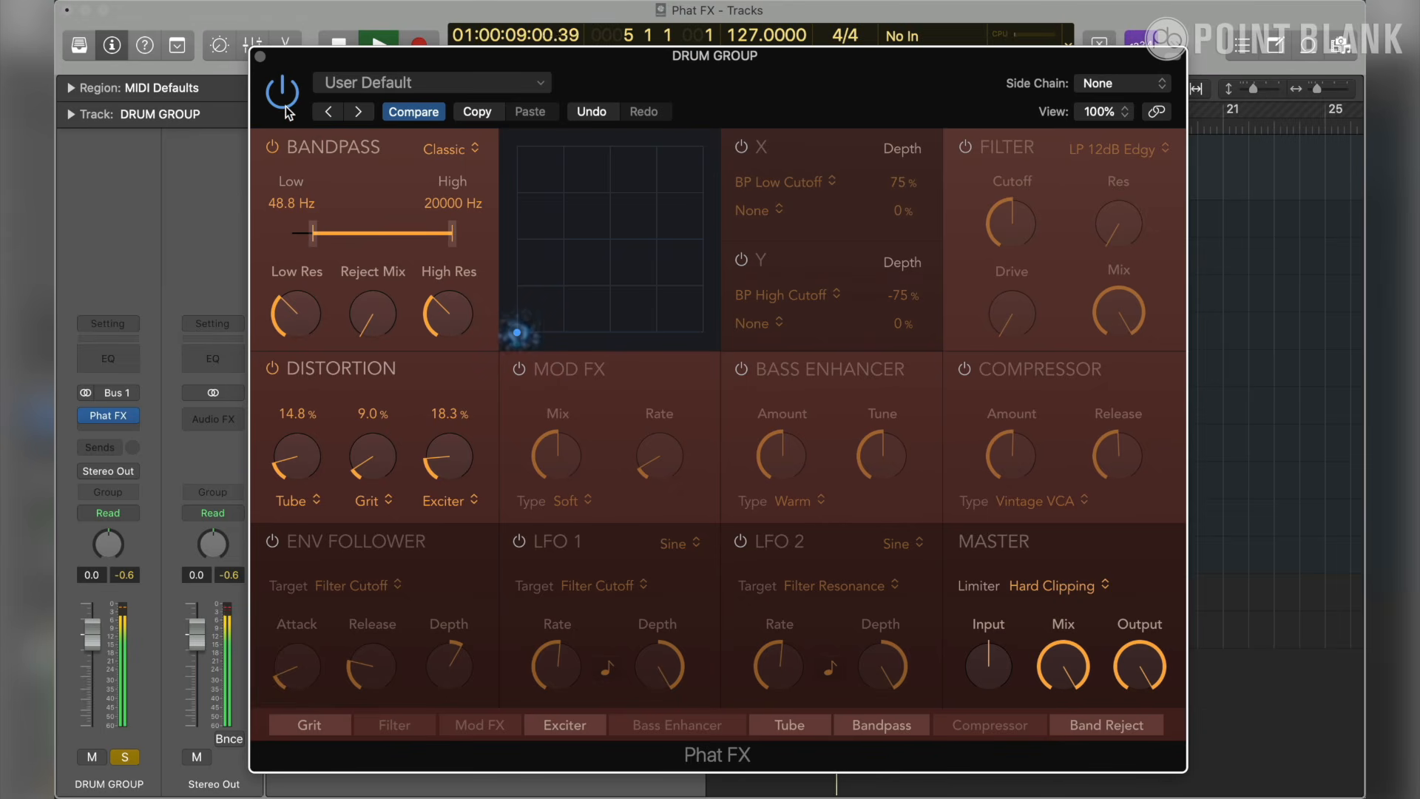
left_click(287, 111)
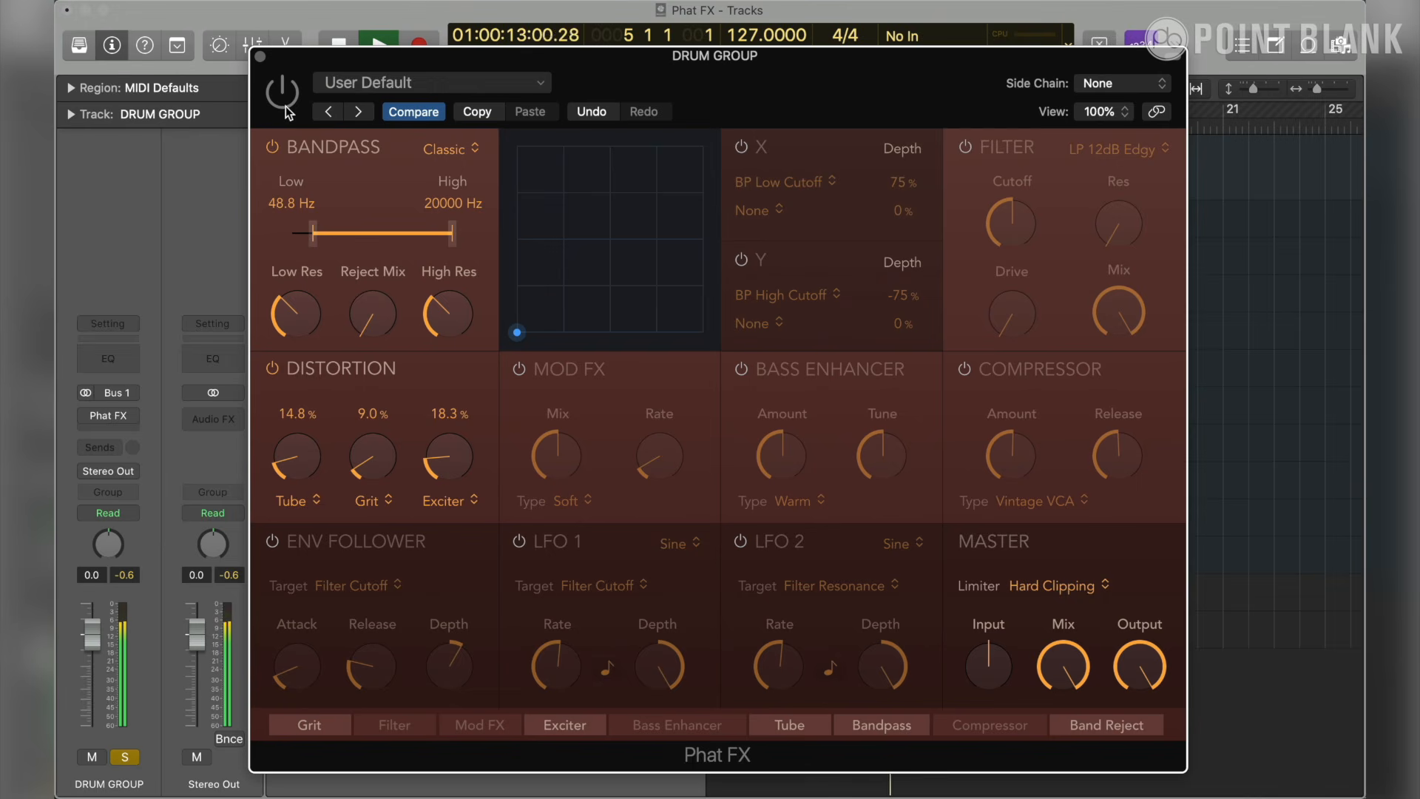
left_click(287, 110)
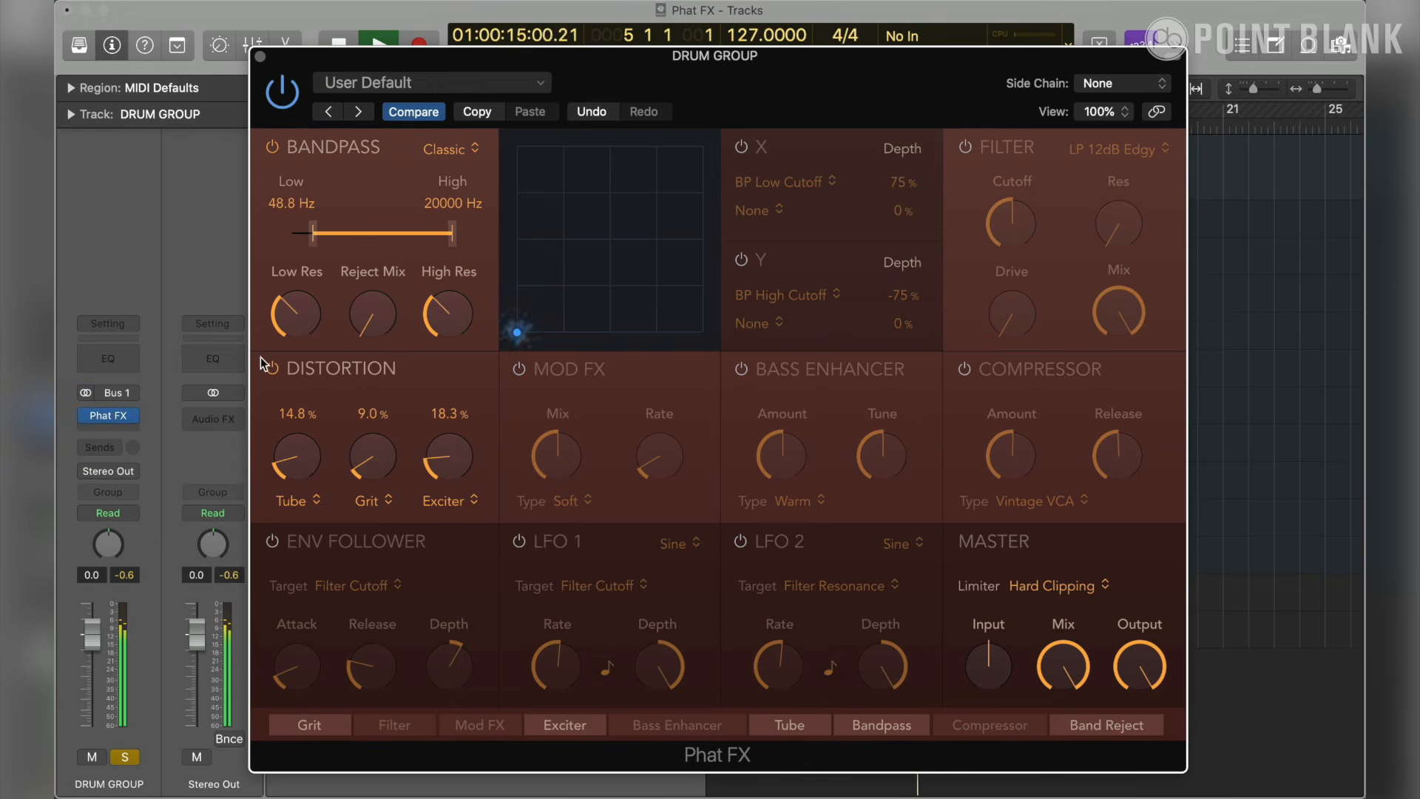
key("space")
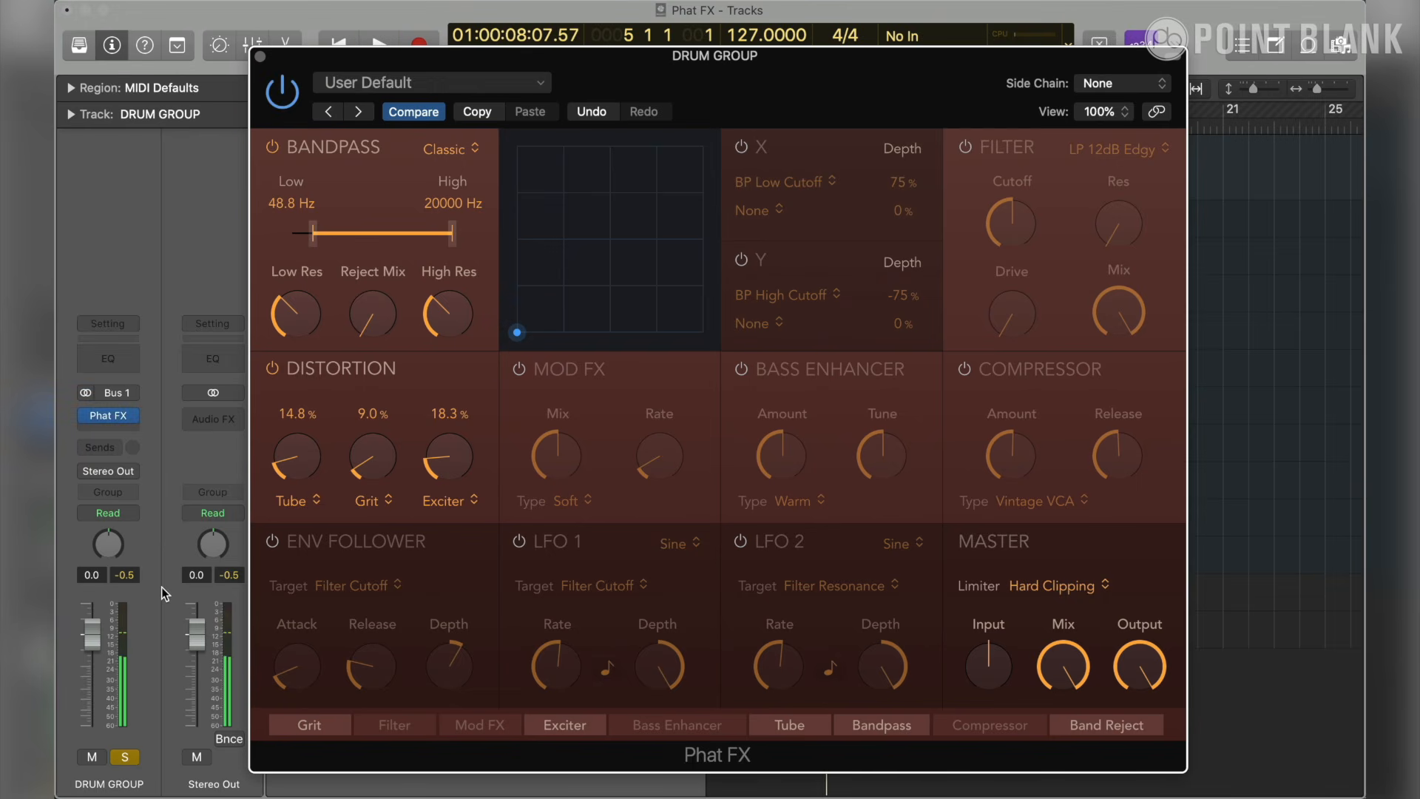
- Reset the DRUM GROUP peak level, bypass Phat FX and play the drums to measure the unprocessed peak
left_click(129, 575)
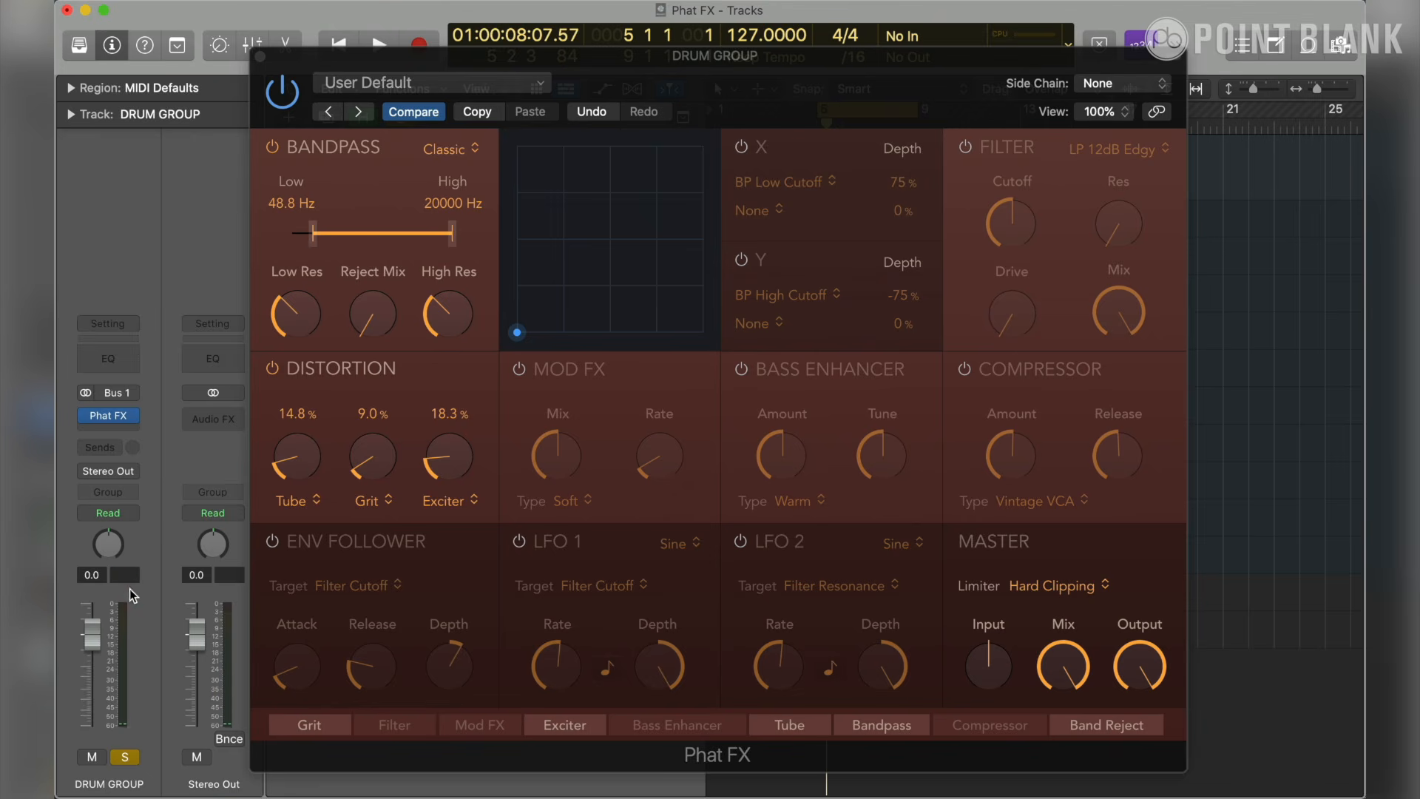
left_click(127, 581)
left_click(281, 102)
key("space")
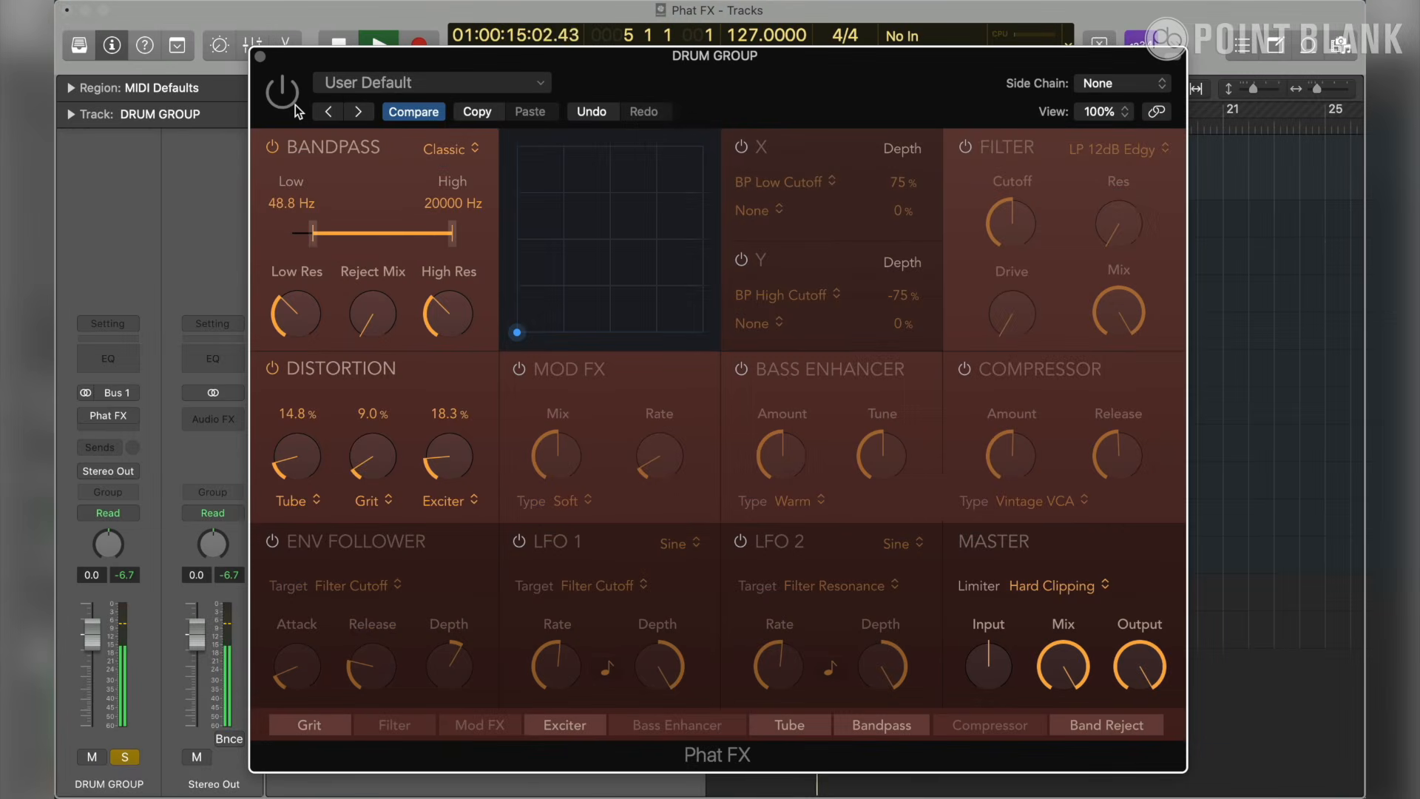
- Reactivate Phat FX, lower its Master output level and reset the DRUM GROUP peak reading to check the new level
left_click(292, 108)
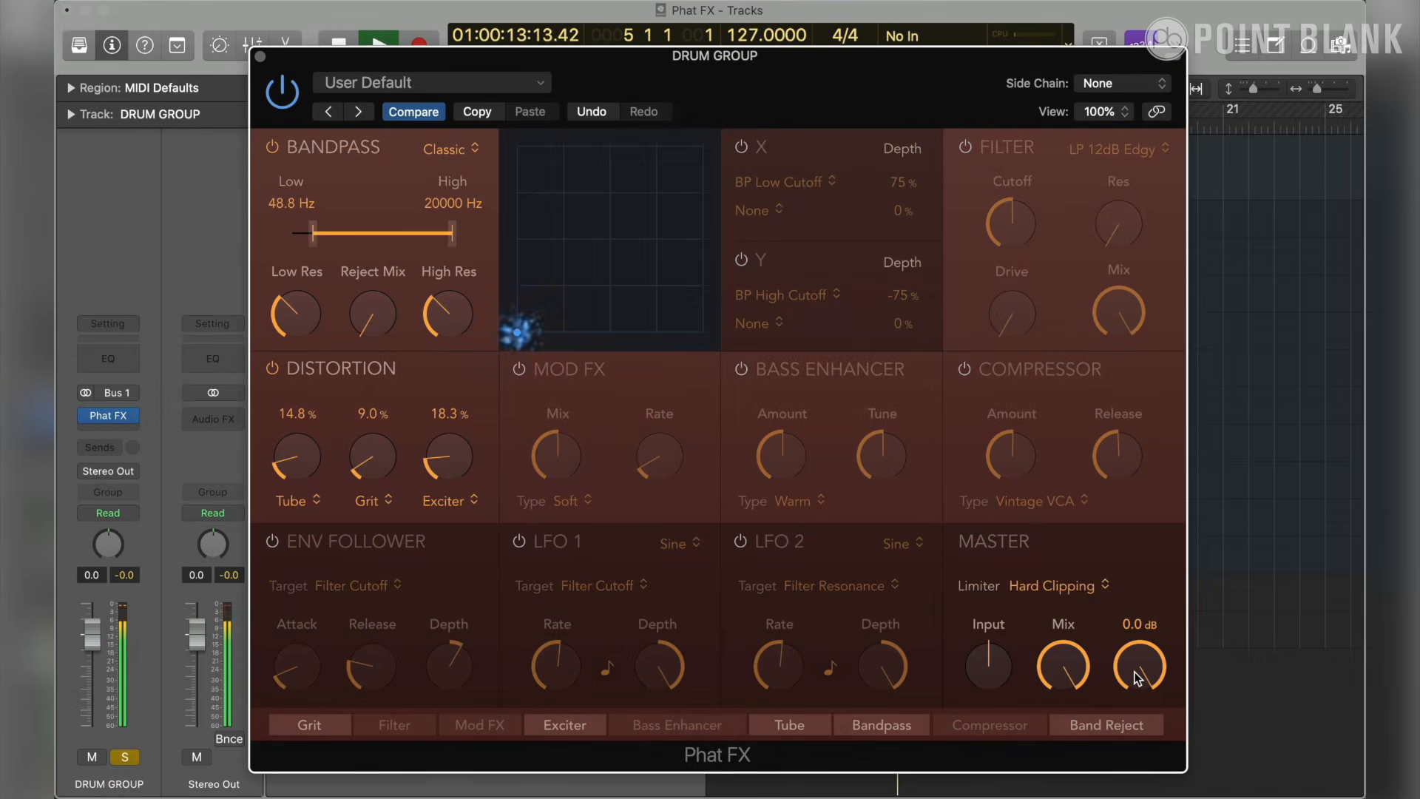
left_click_drag(1135, 670, 1177, 784)
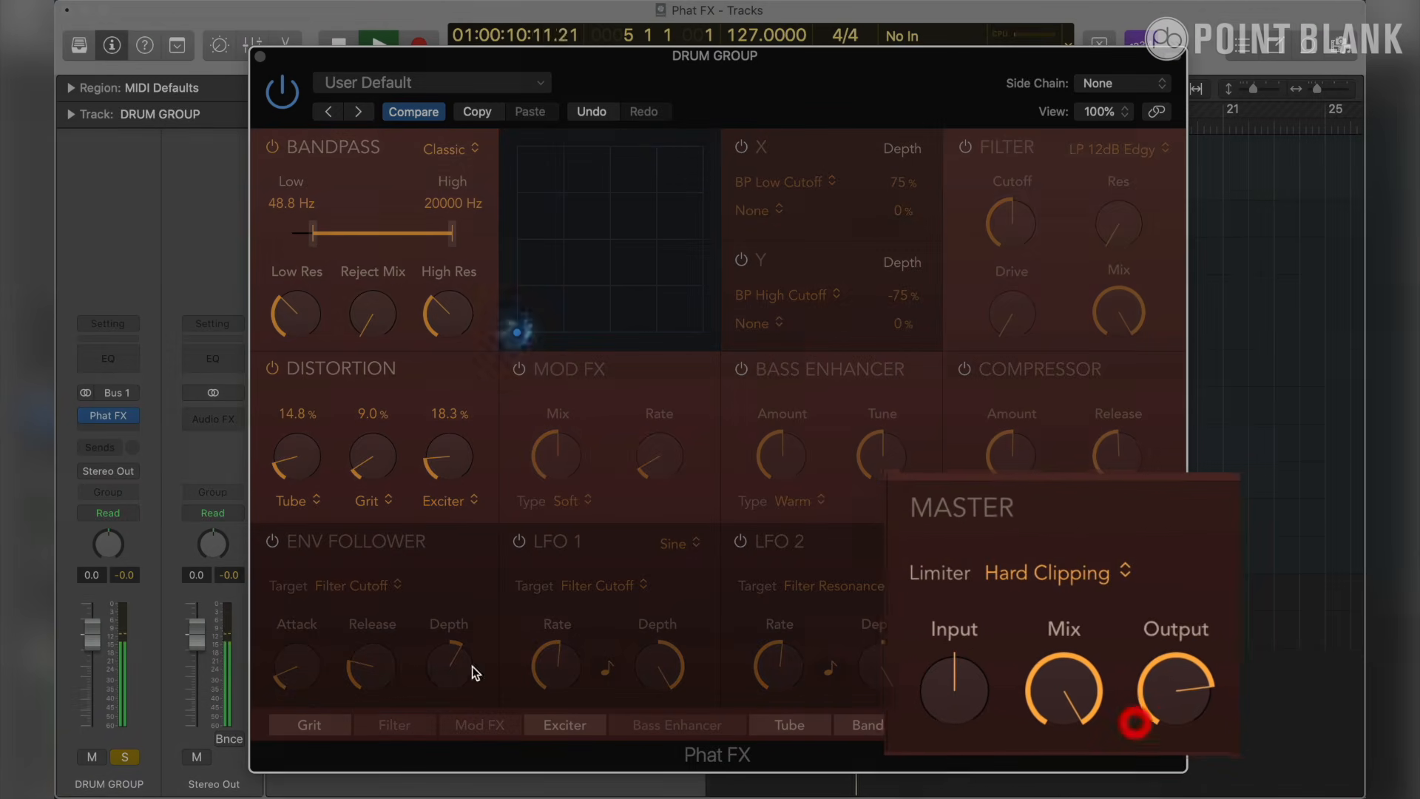
left_click(126, 576)
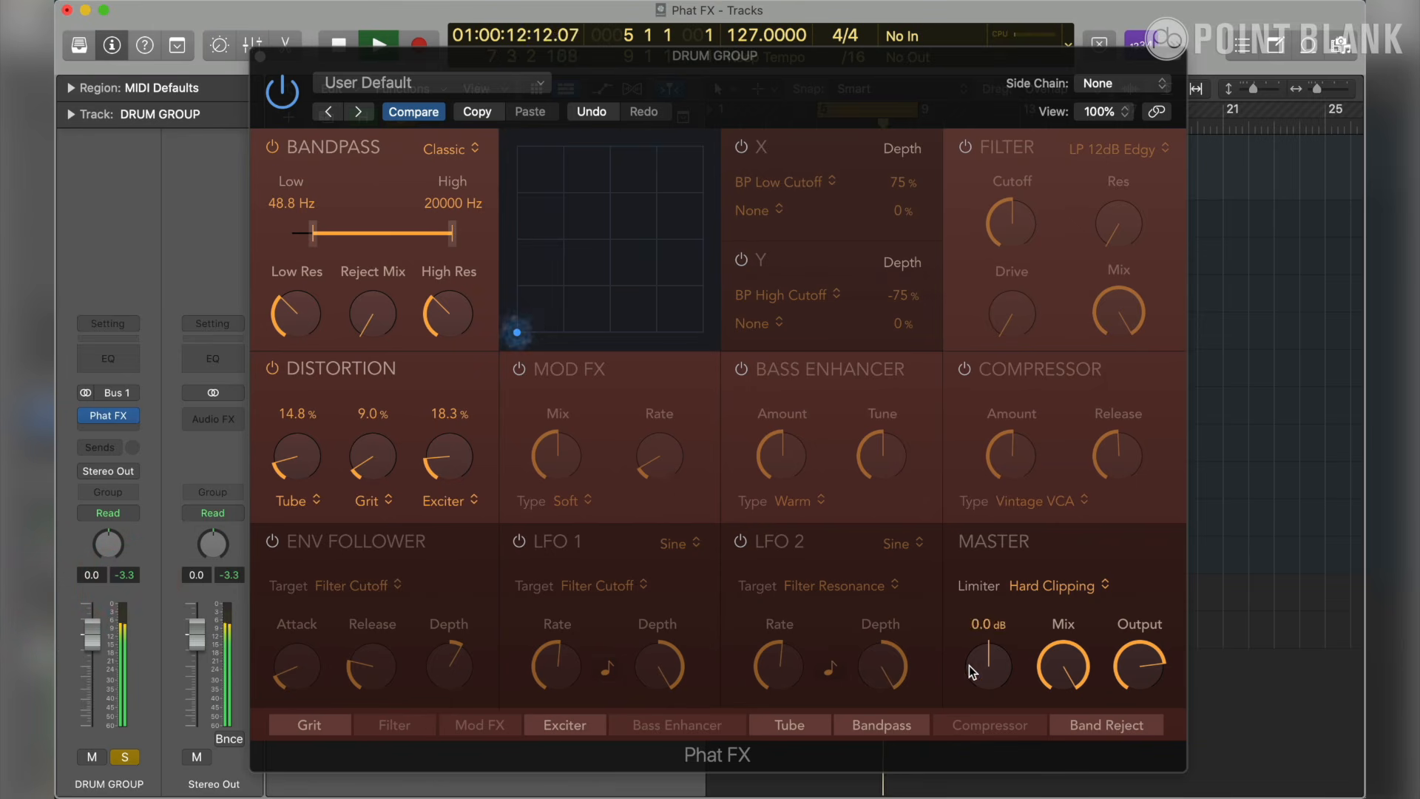
left_click(132, 571)
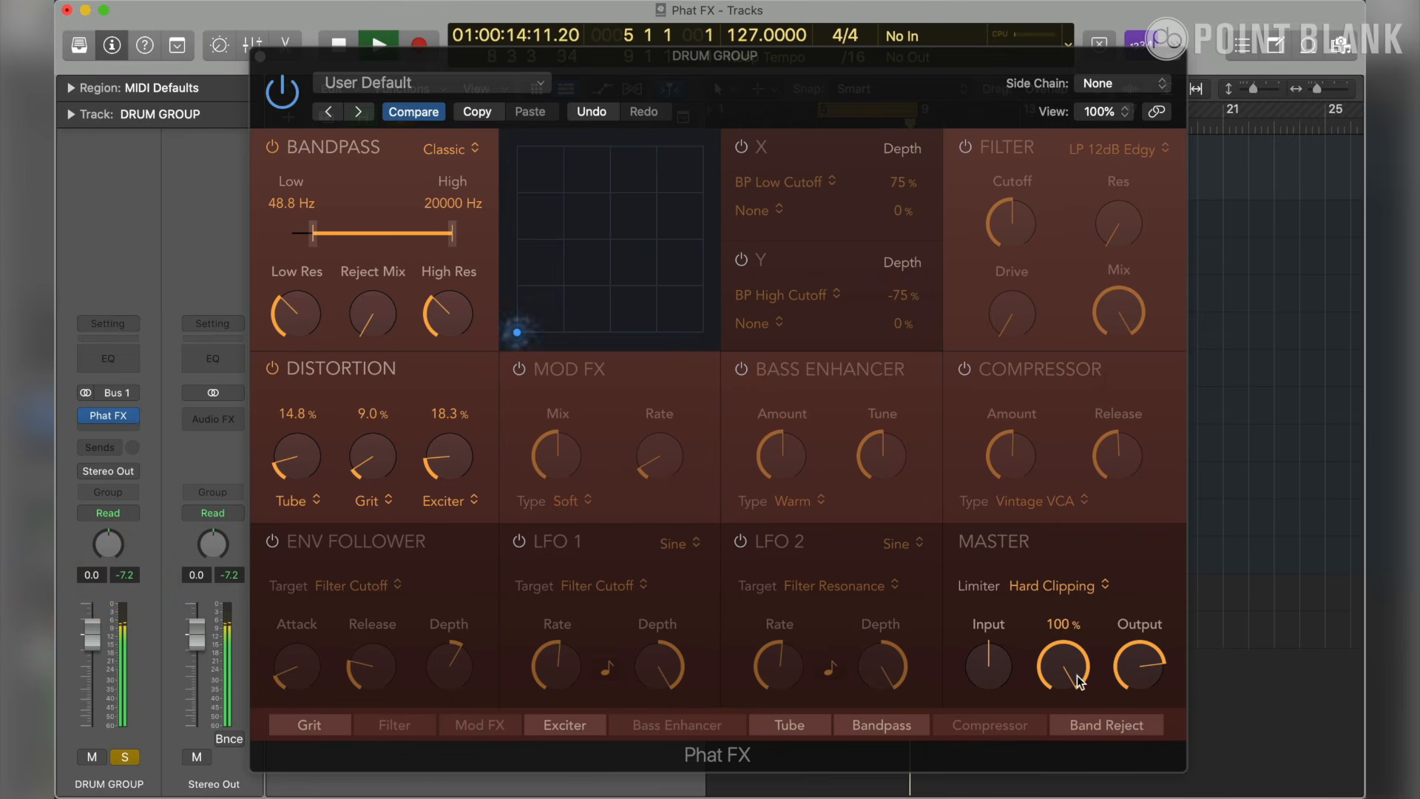
mouse_move(1144, 685)
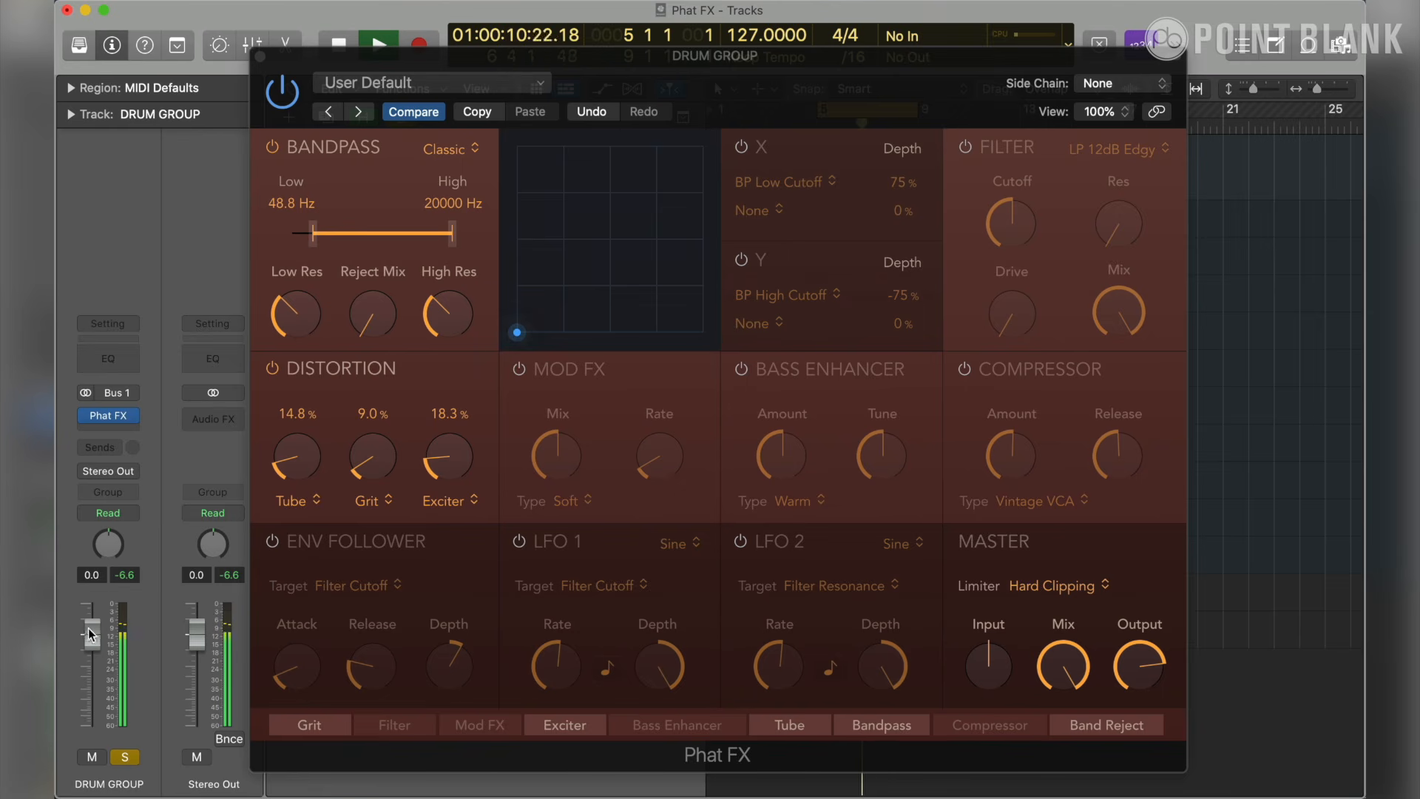
- Compare the level-adjusted drums twice with Phat FX bypassed and active
left_click(283, 108)
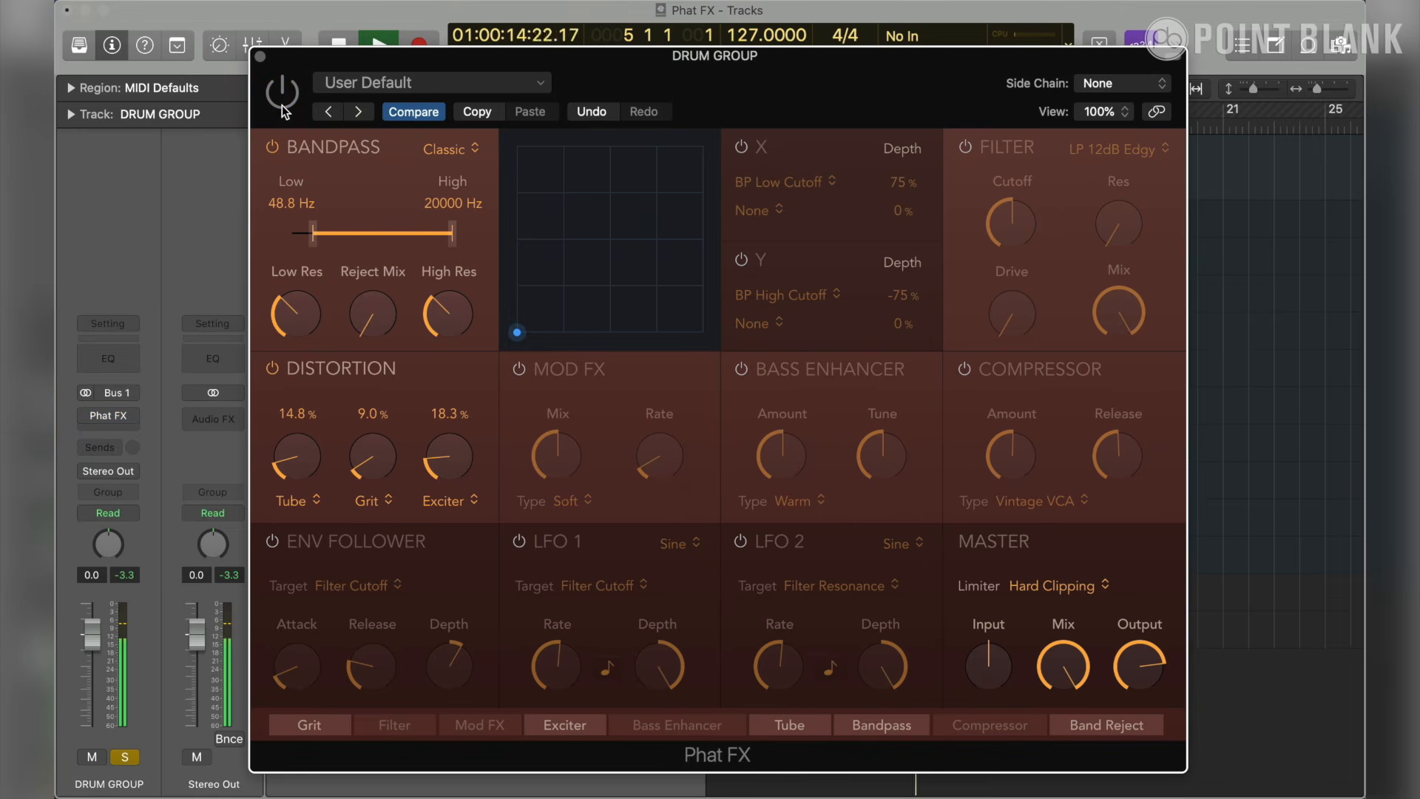
left_click(283, 103)
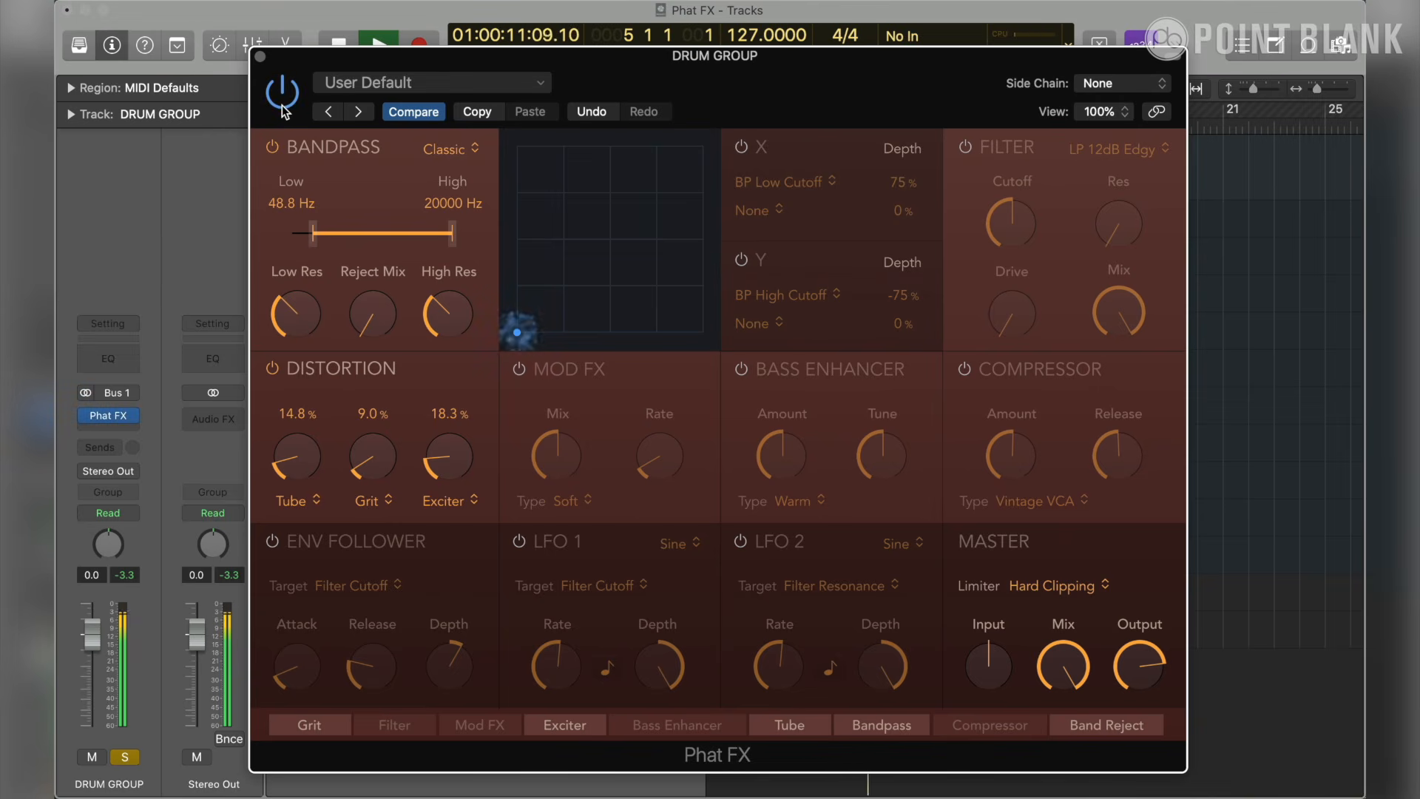
left_click(284, 108)
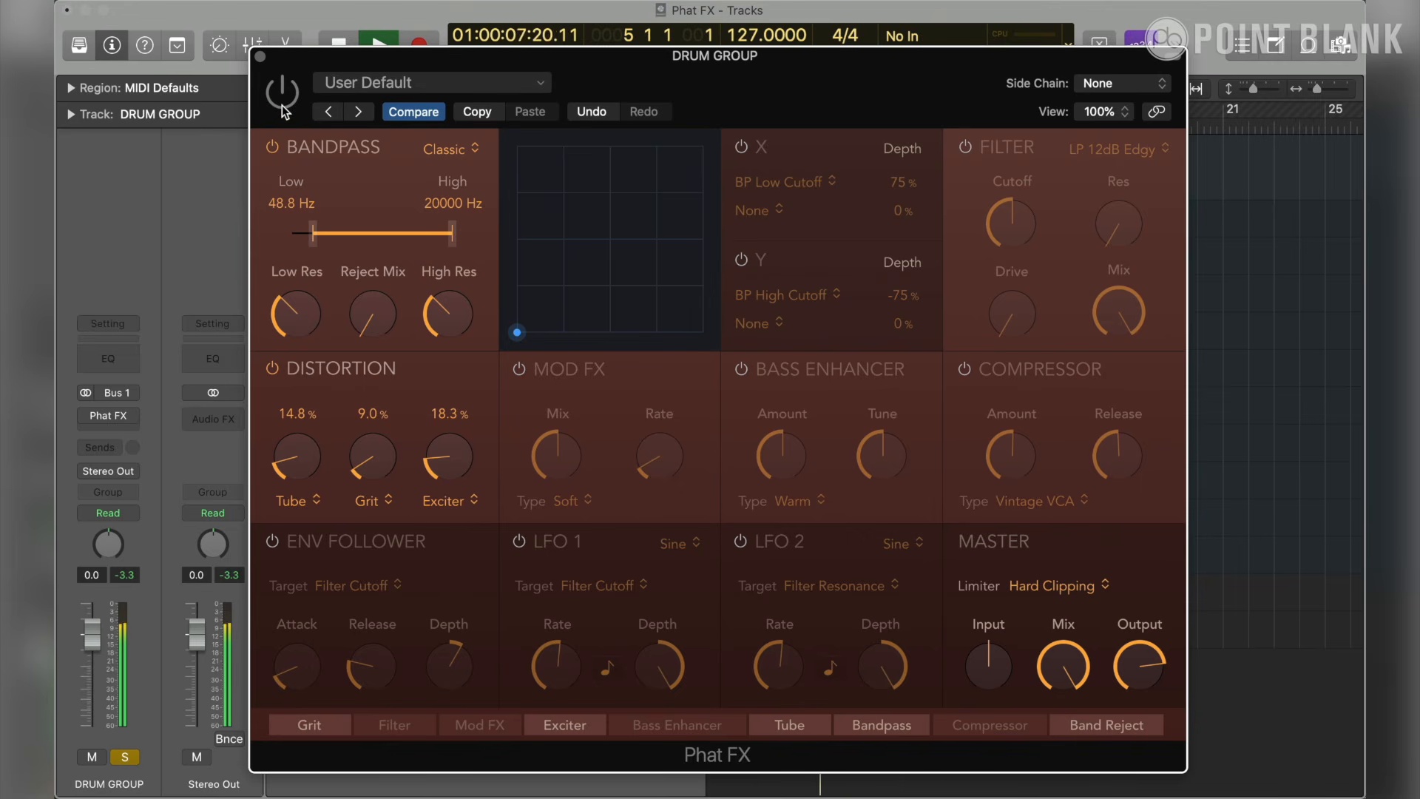
left_click(284, 108)
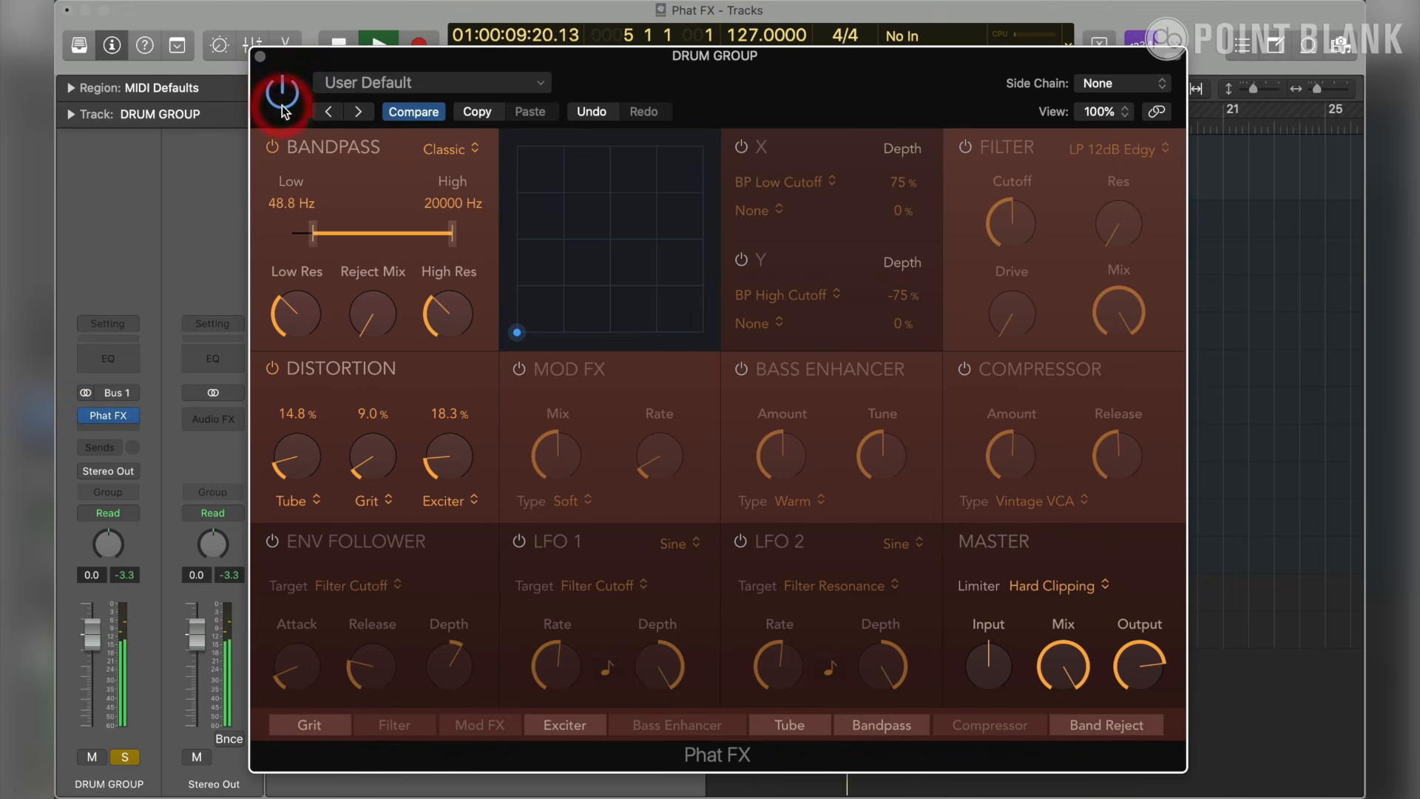
- Clear the DRUM GROUP peak reading, bypass Phat FX and play the unprocessed drums again
left_click(136, 583)
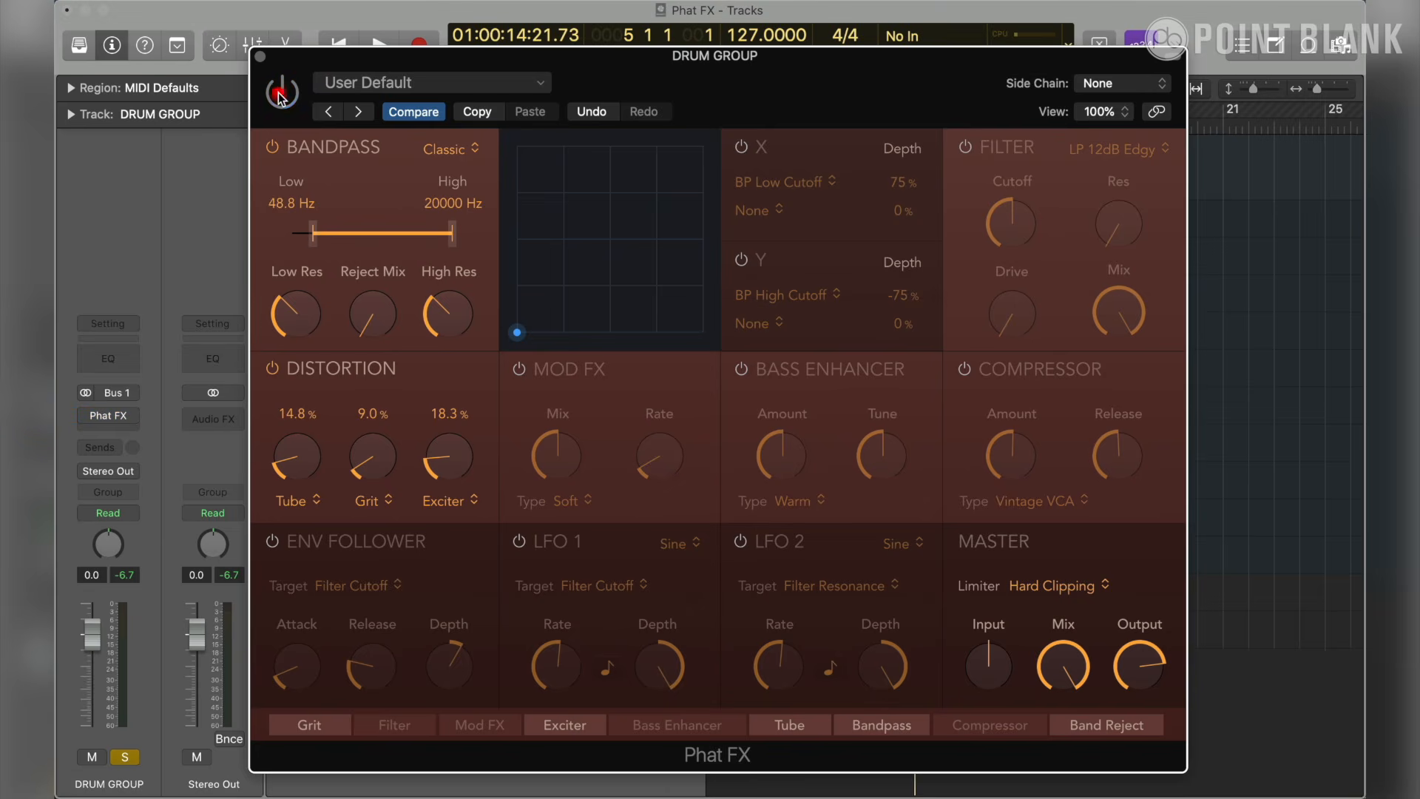
left_click(285, 95)
key("space")
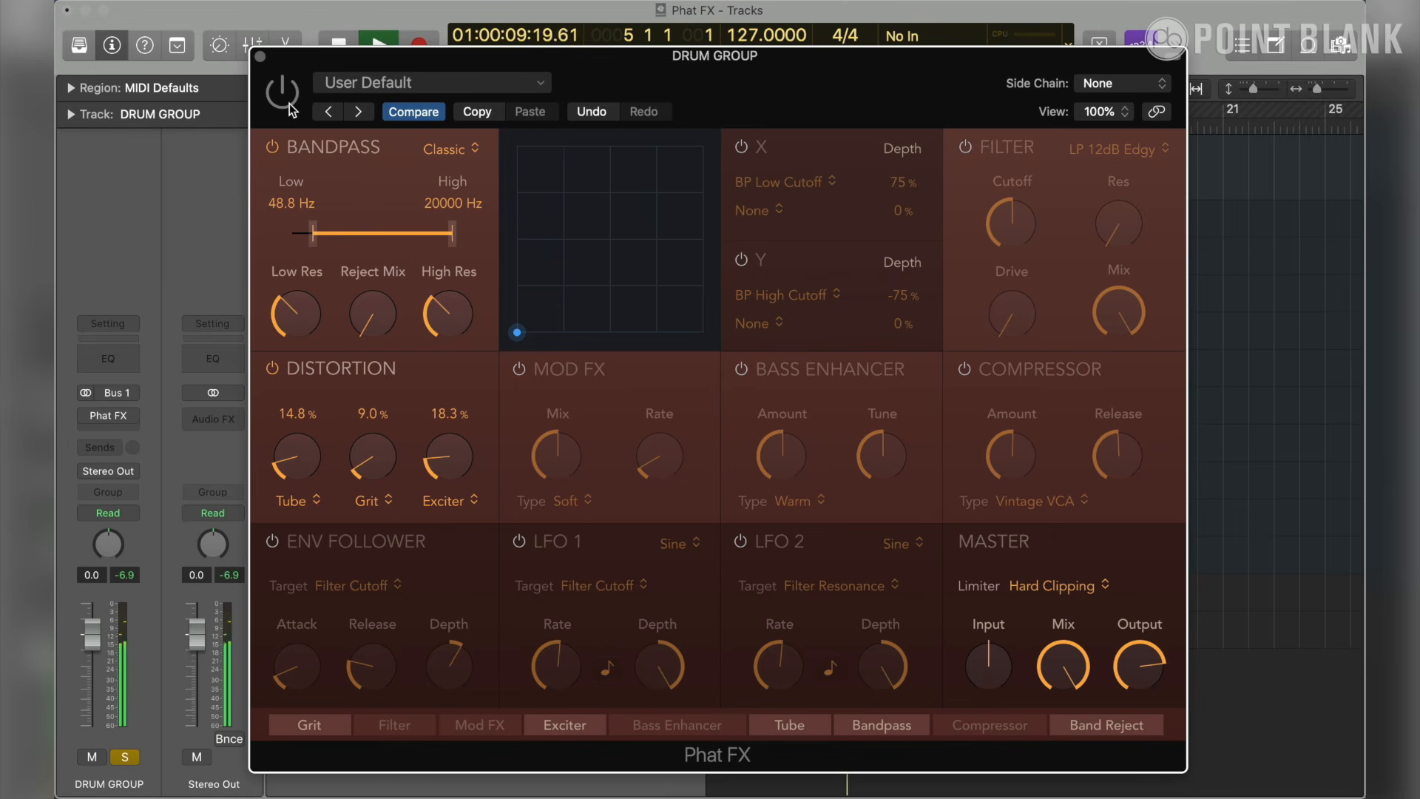
- Reactivate Phat FX, lower the Tube distortion to 12.0% and compare the drums with Bandpass off and on
left_click(290, 104)
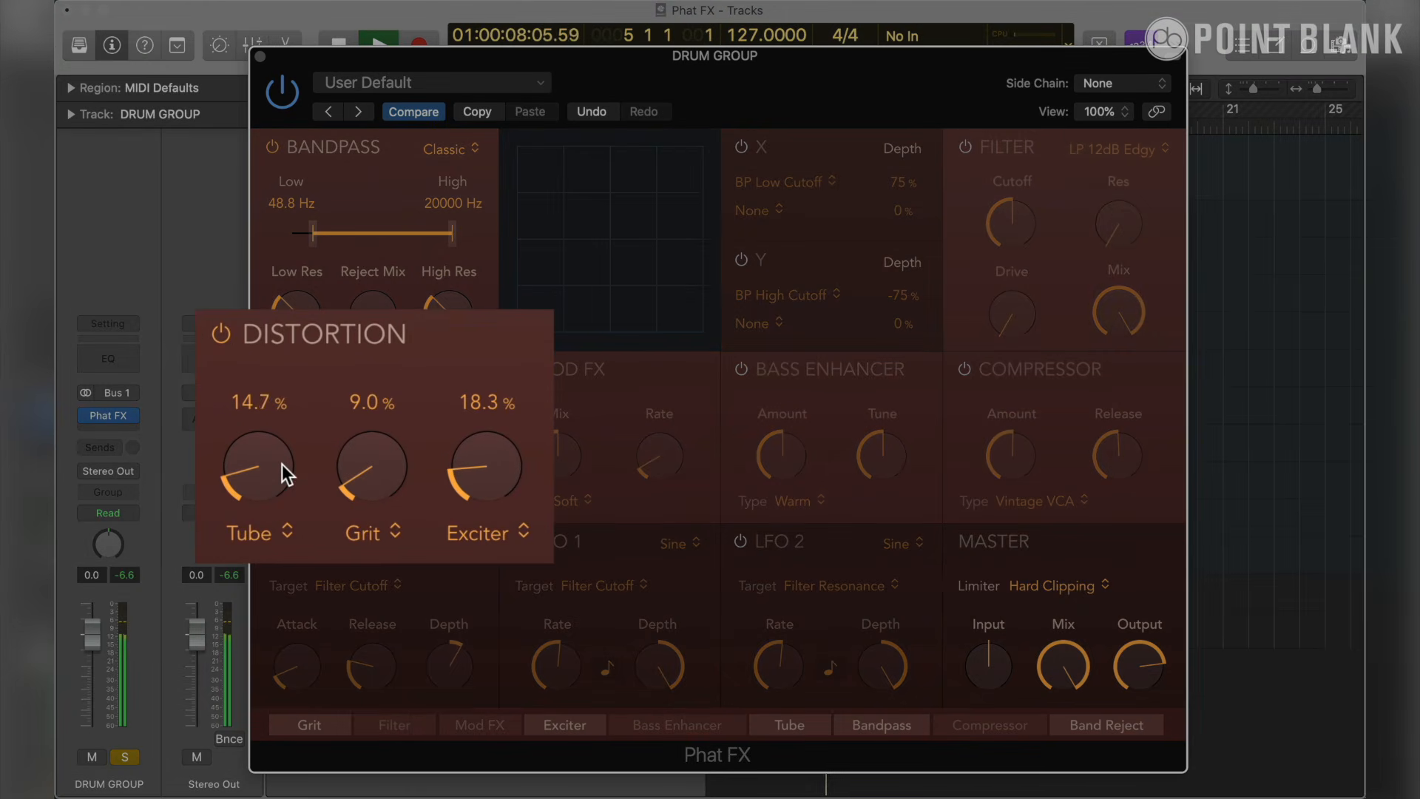
left_click_drag(281, 464, 282, 473)
left_click(272, 147)
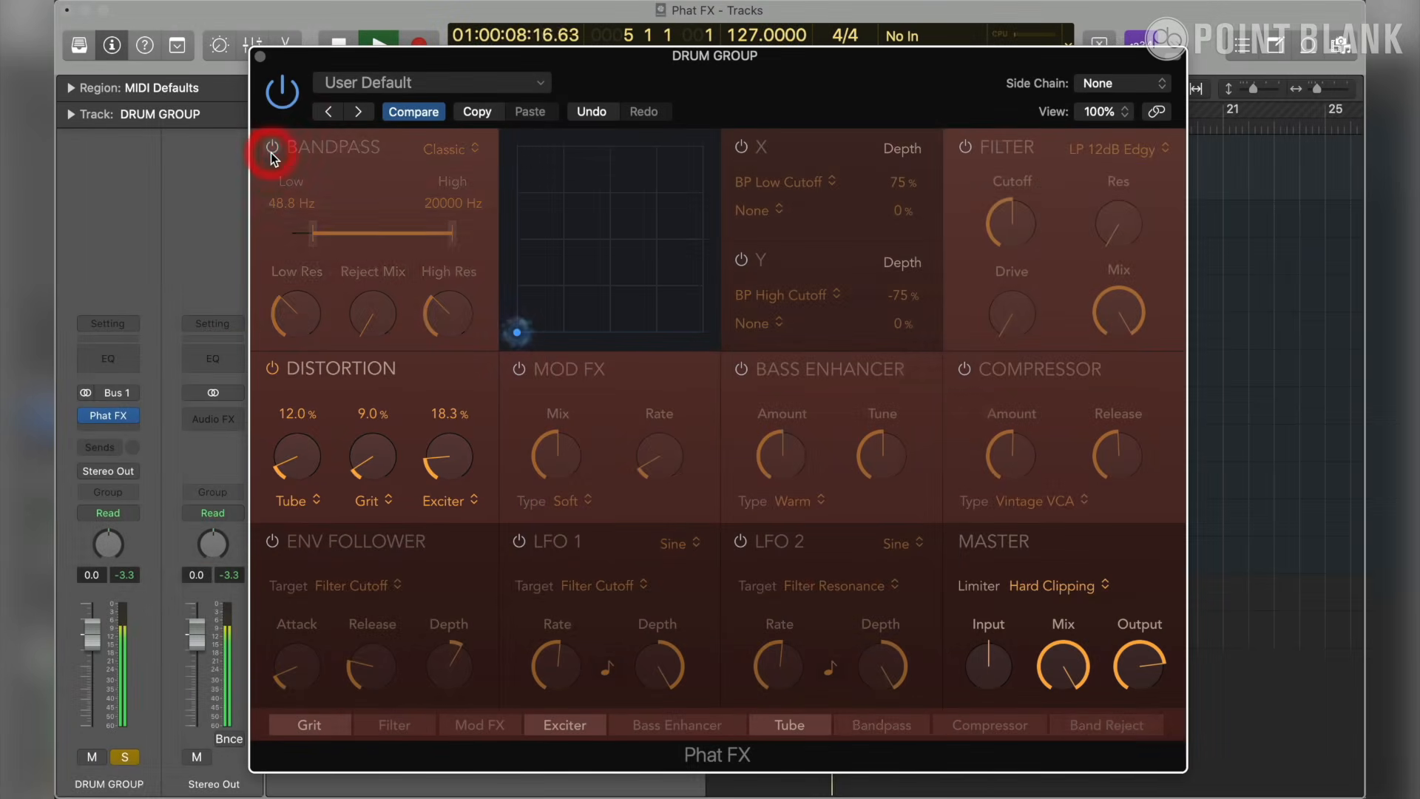
left_click(271, 149)
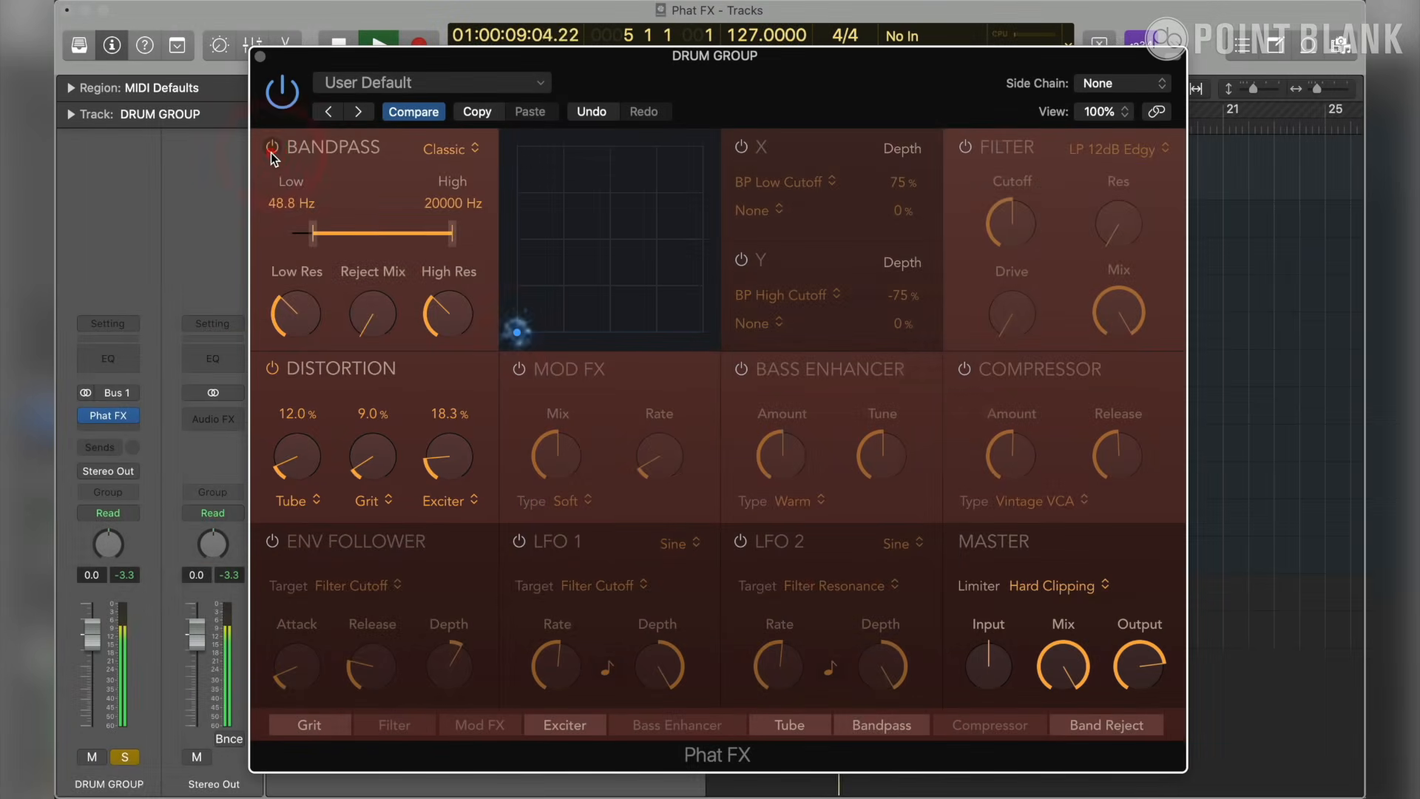
- Compare the drums with Phat FX bypassed and active, then reset the DRUM GROUP peak reading
left_click(290, 96)
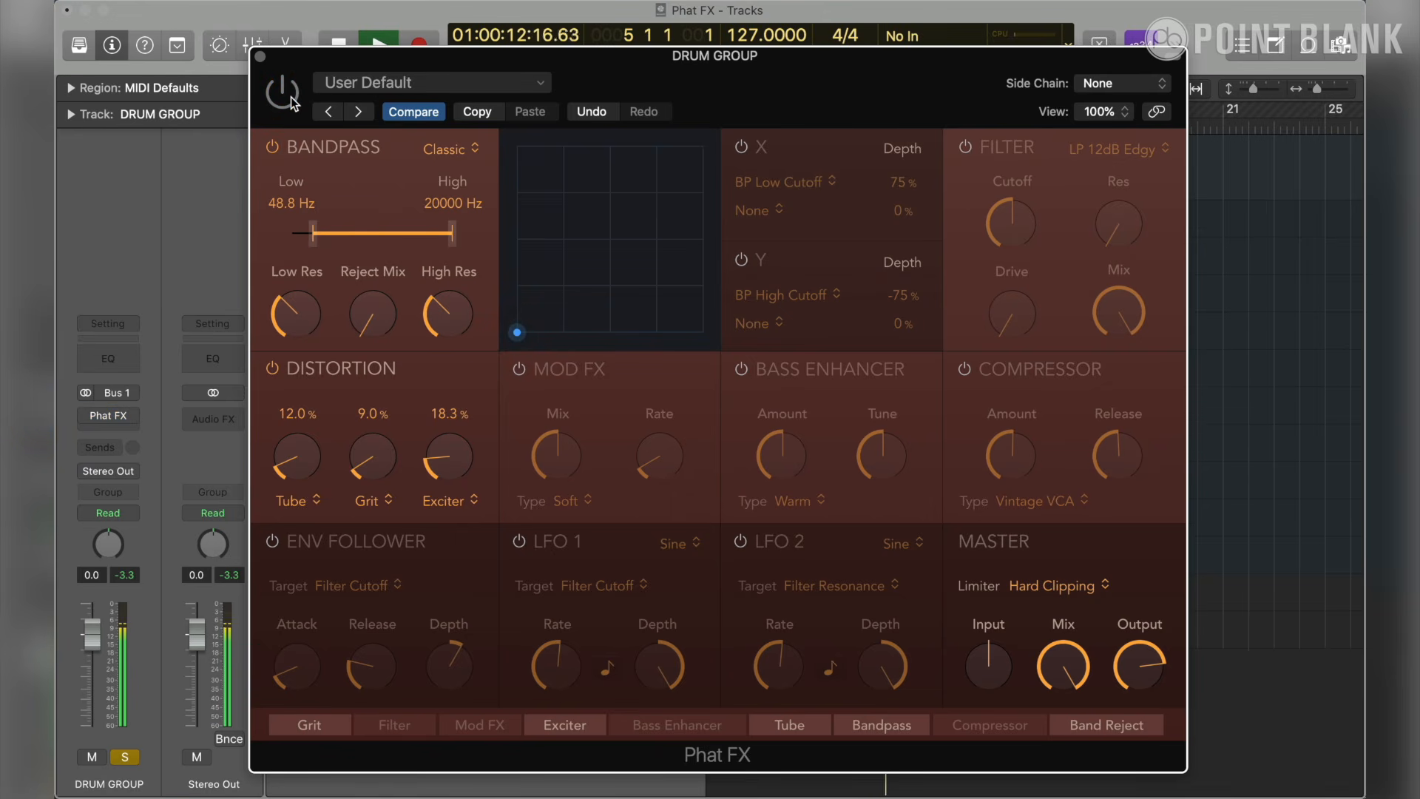
left_click(291, 100)
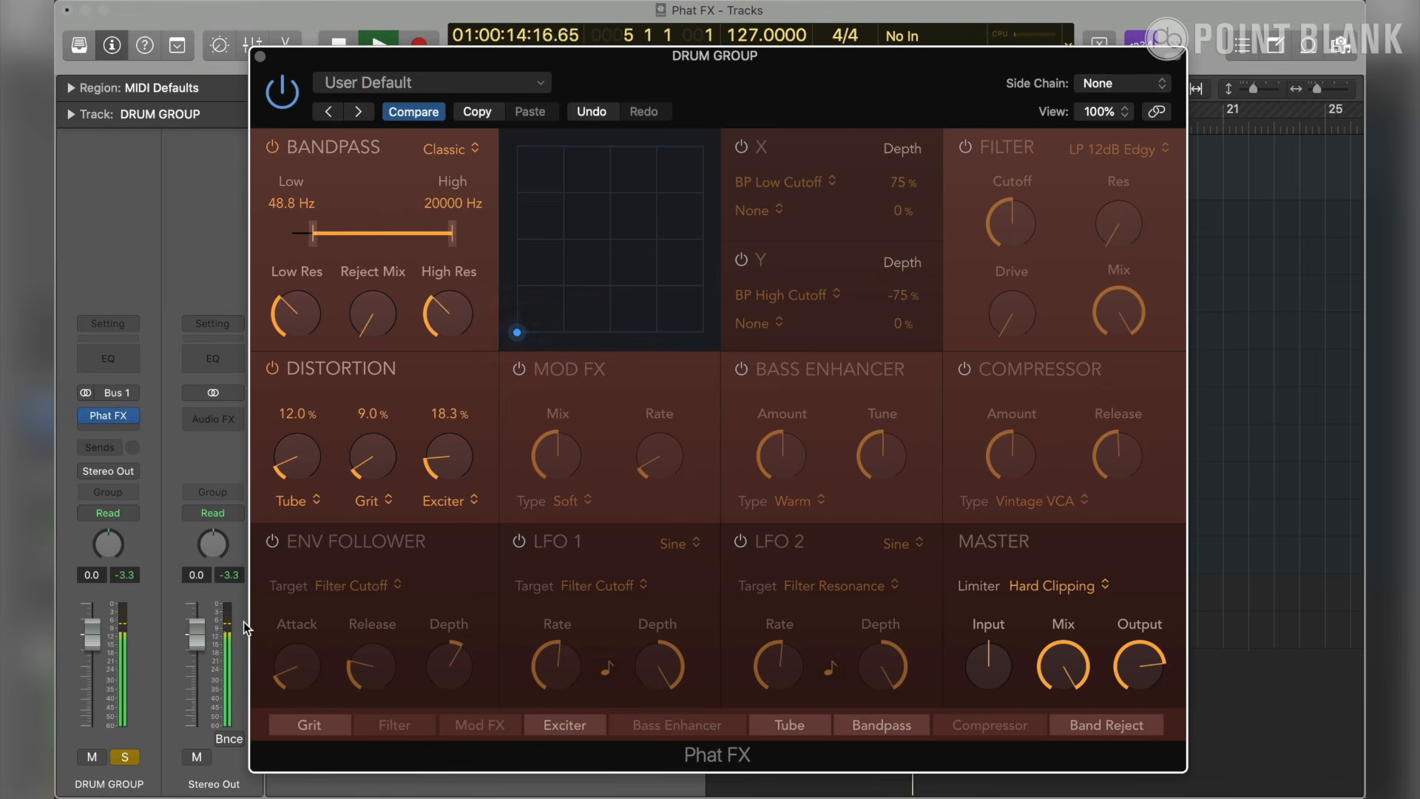
left_click(130, 574)
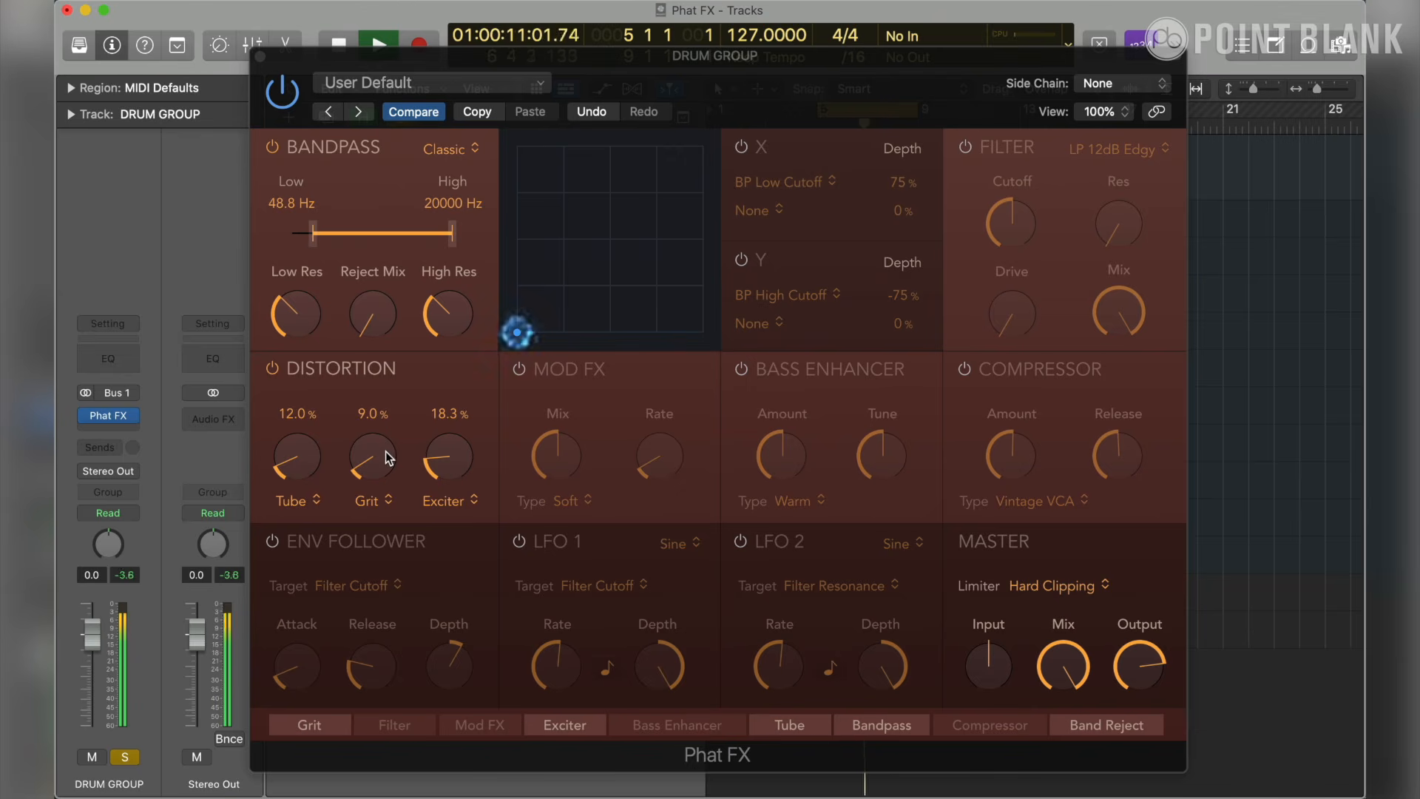
- Raise the Grit distortion to 9.7% and the Exciter to 18.8%, comparing bypassed and active Phat FX between the two changes
left_click_drag(386, 452, 385, 452)
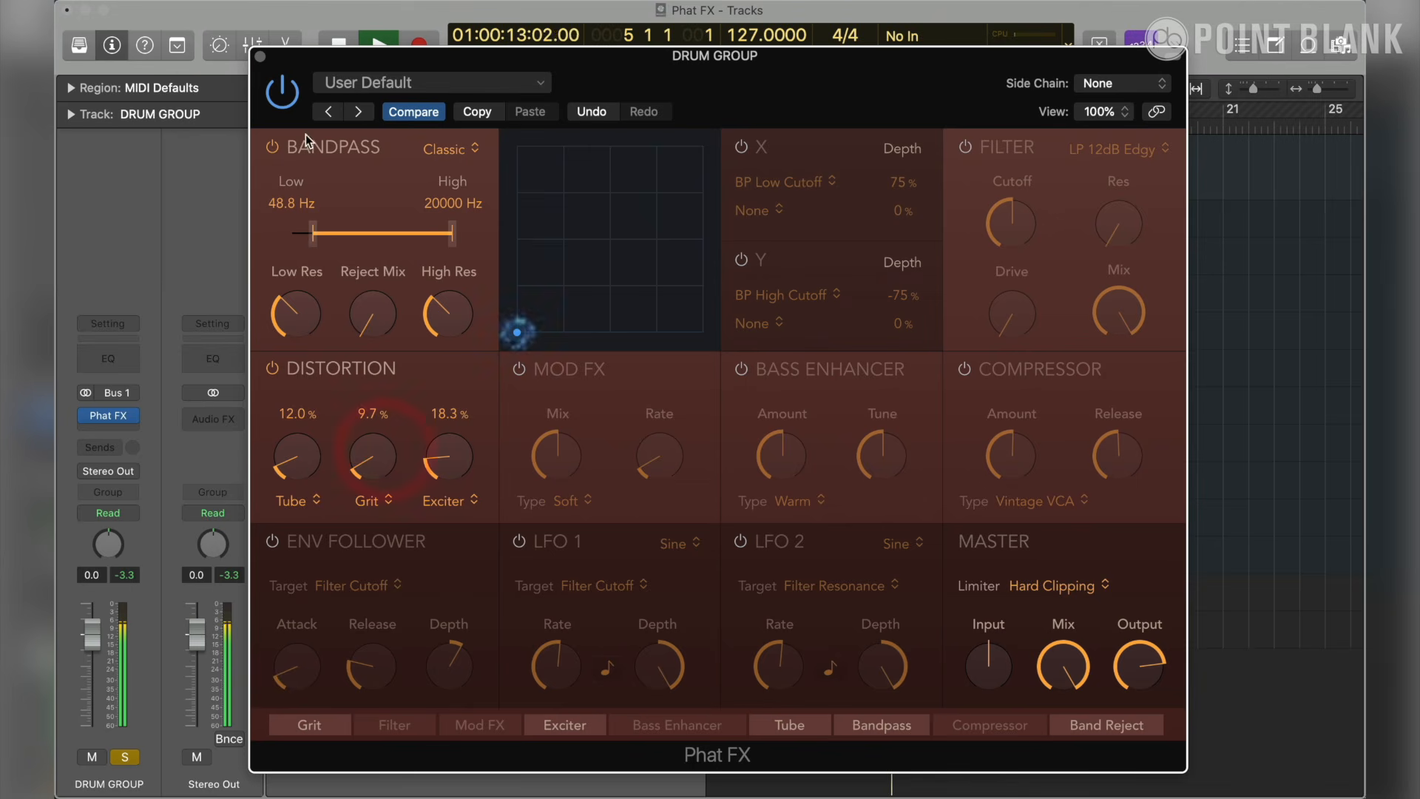
left_click(286, 109)
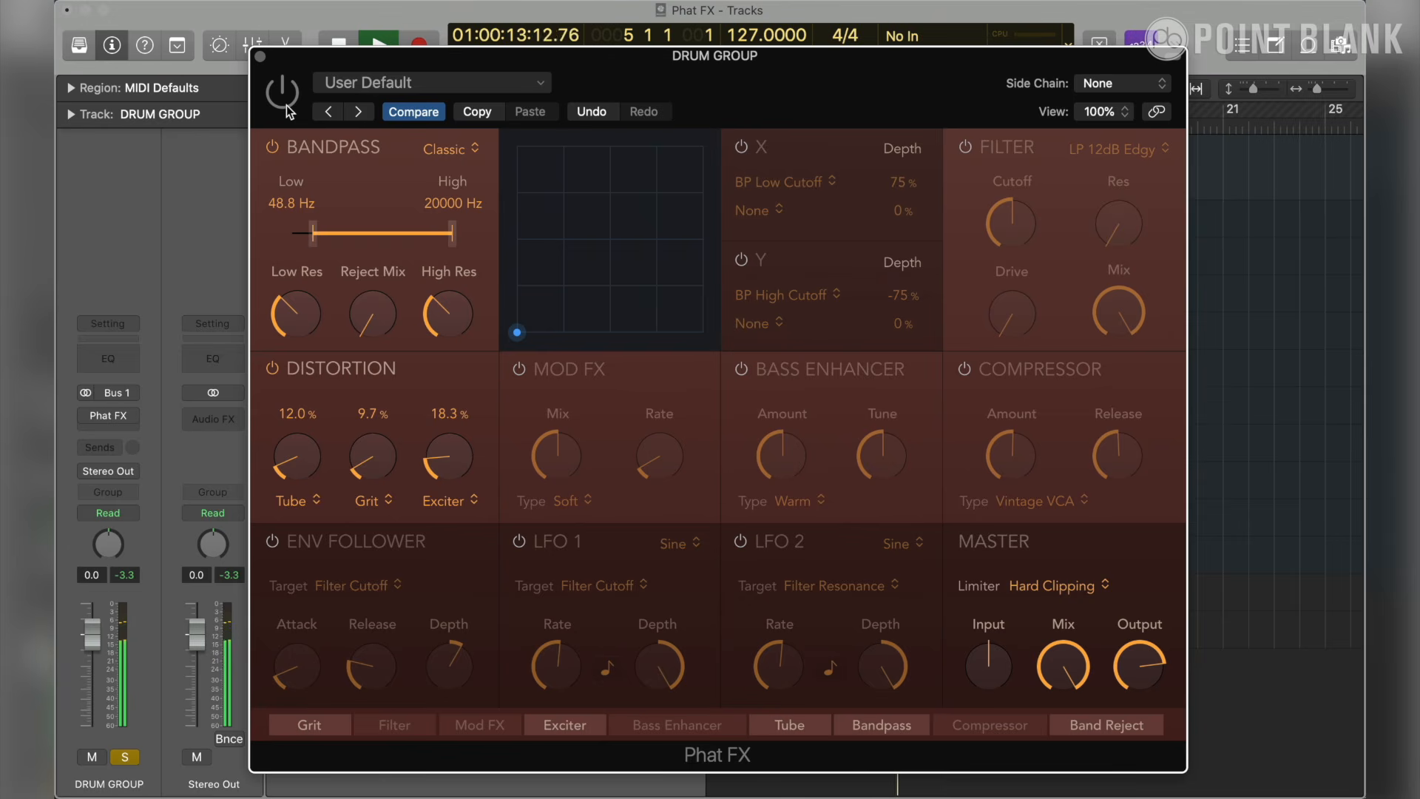
left_click(287, 109)
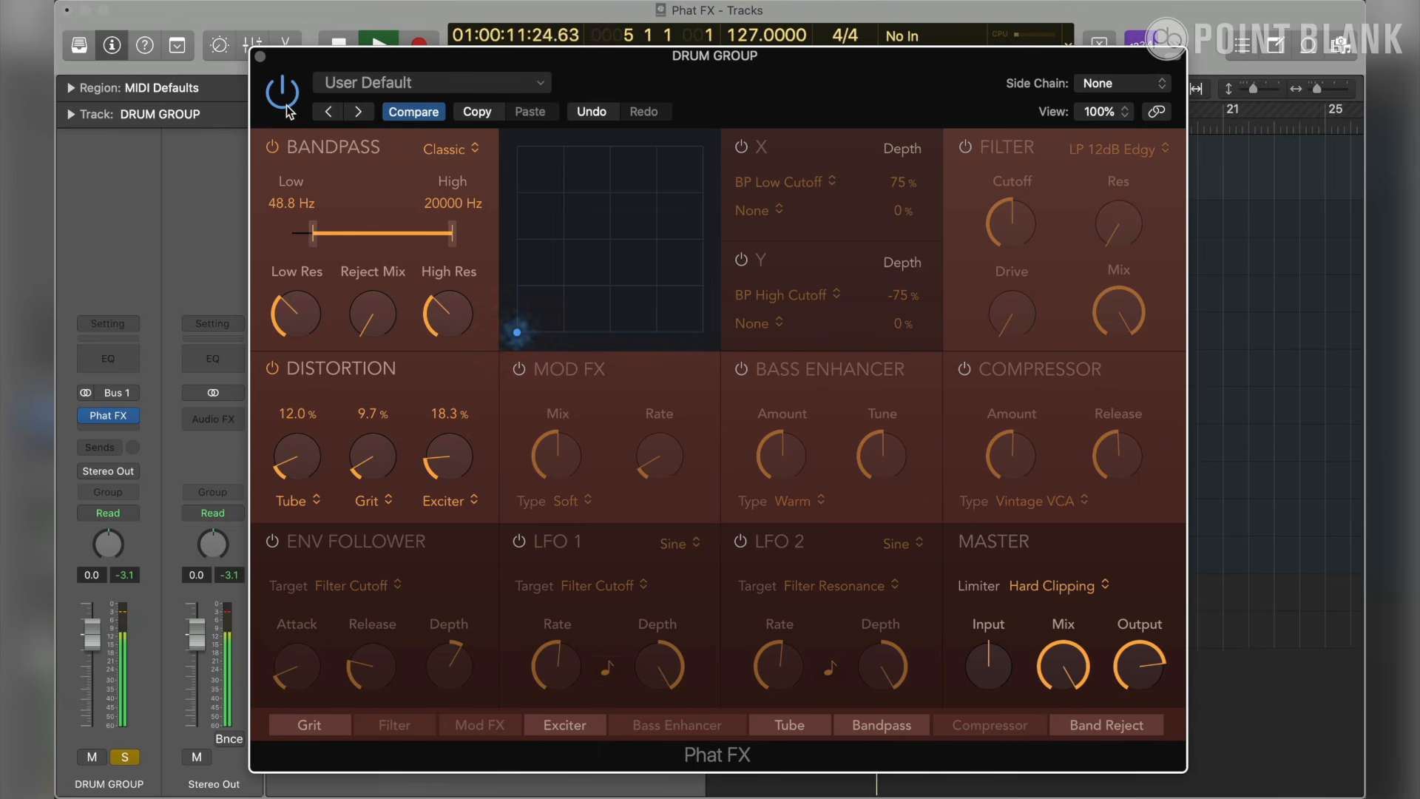
left_click_drag(452, 447, 454, 441)
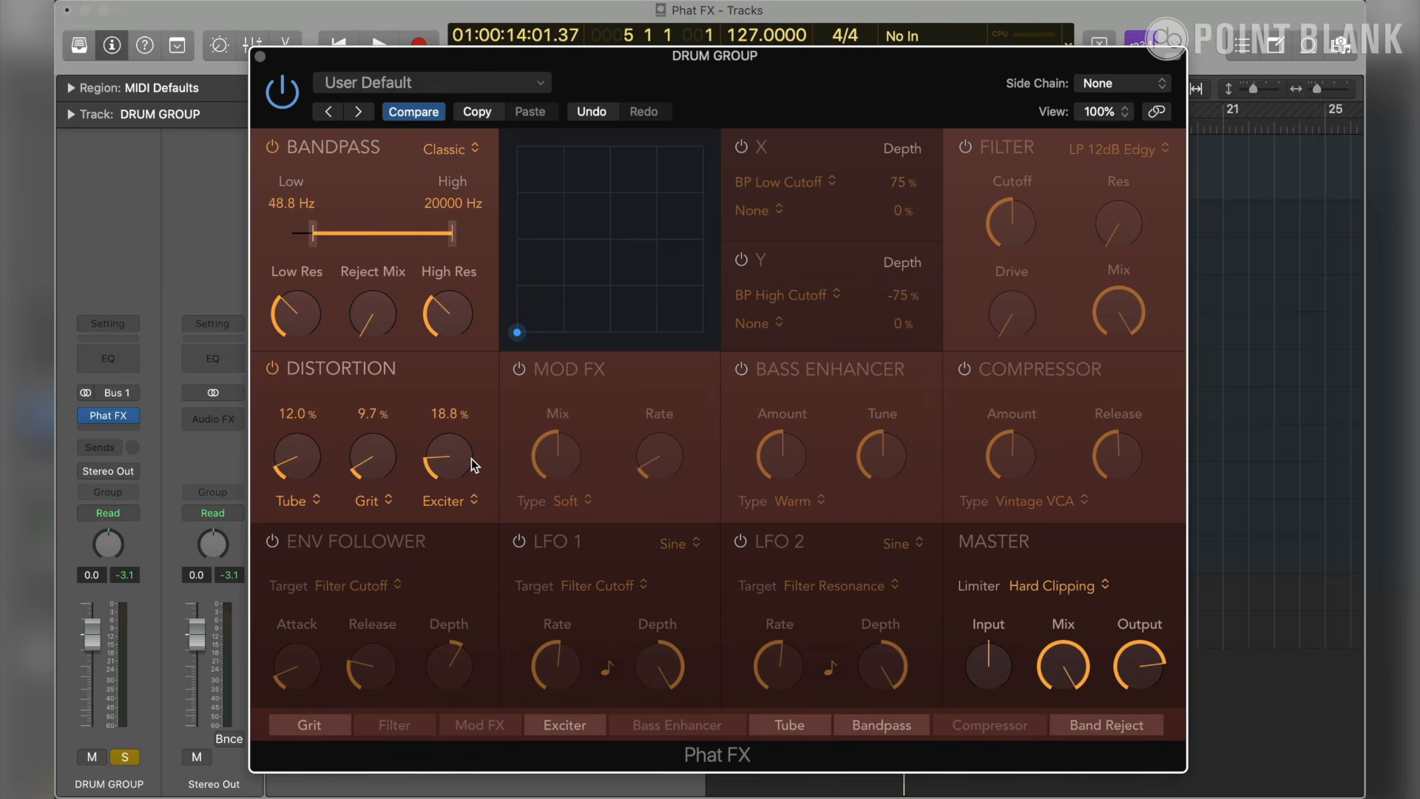
mouse_move(330, 264)
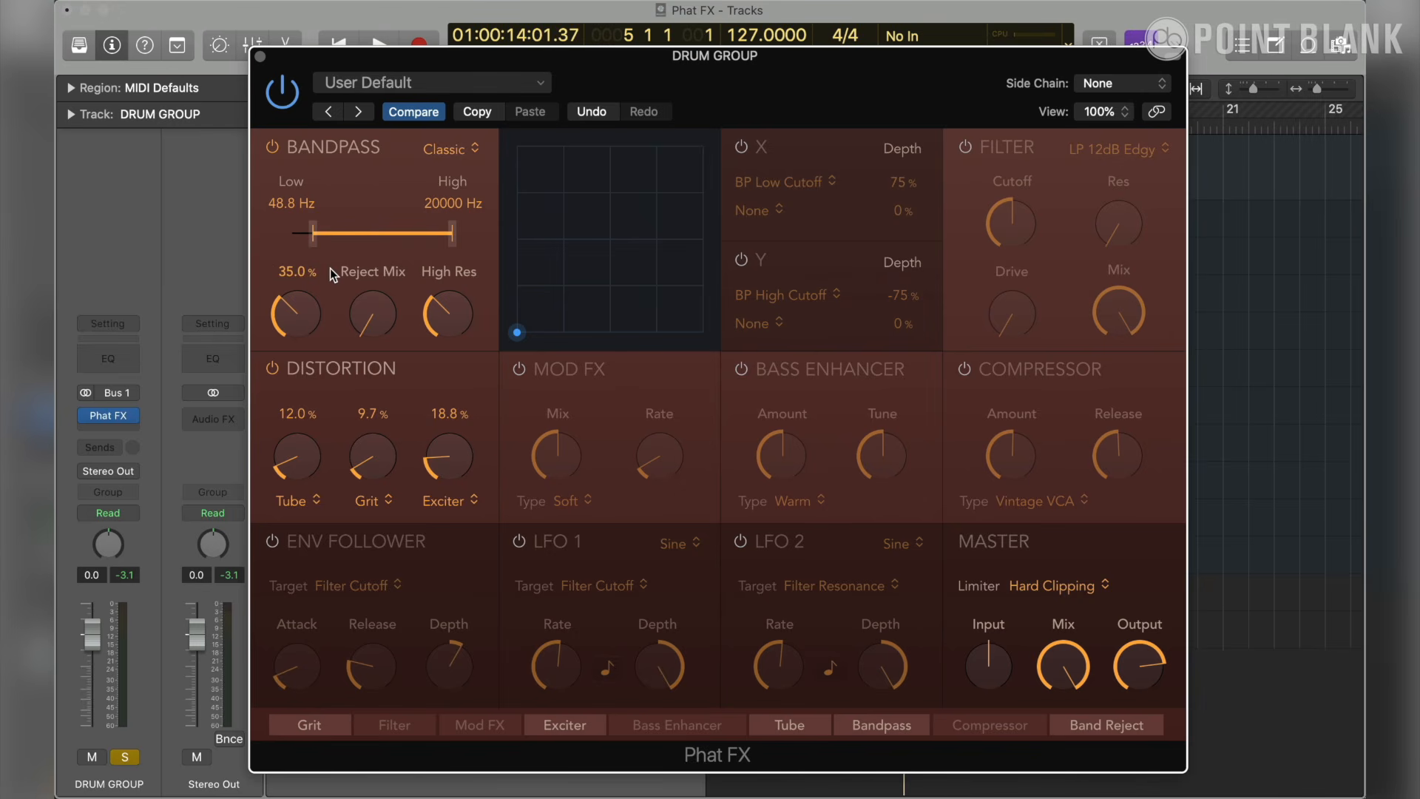